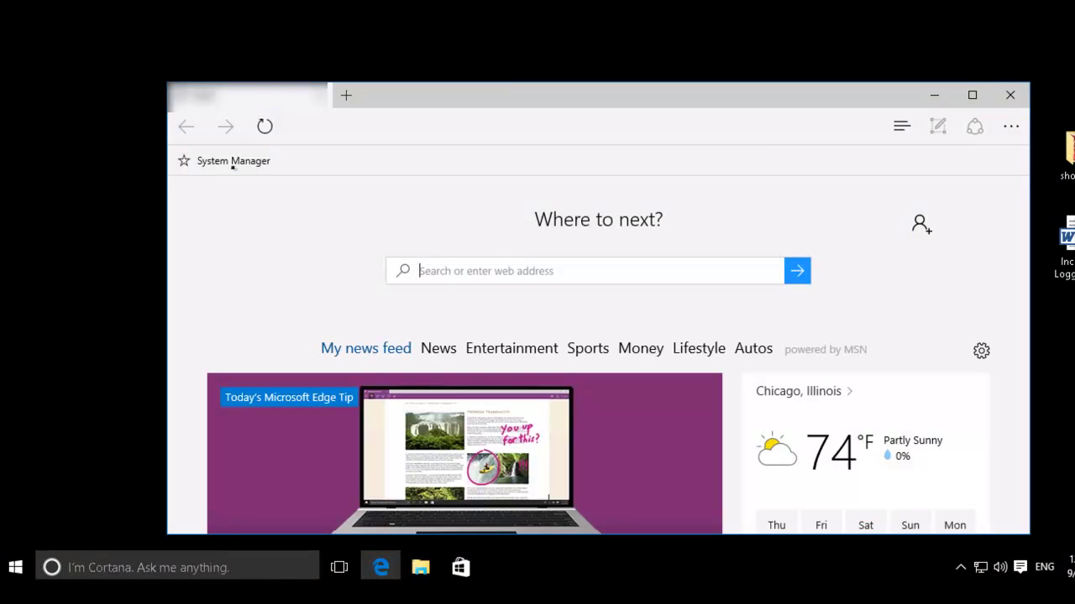
- Log into System Manager from the saved favorite, past the certificate warning, and open Inventory > Manage Elements
click(232, 161)
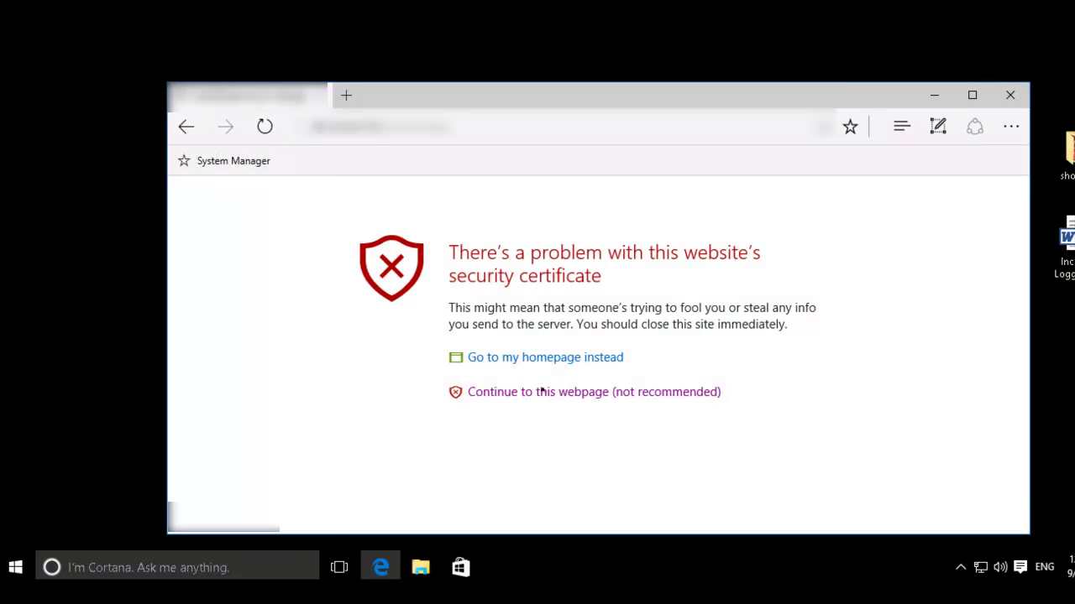
click(542, 391)
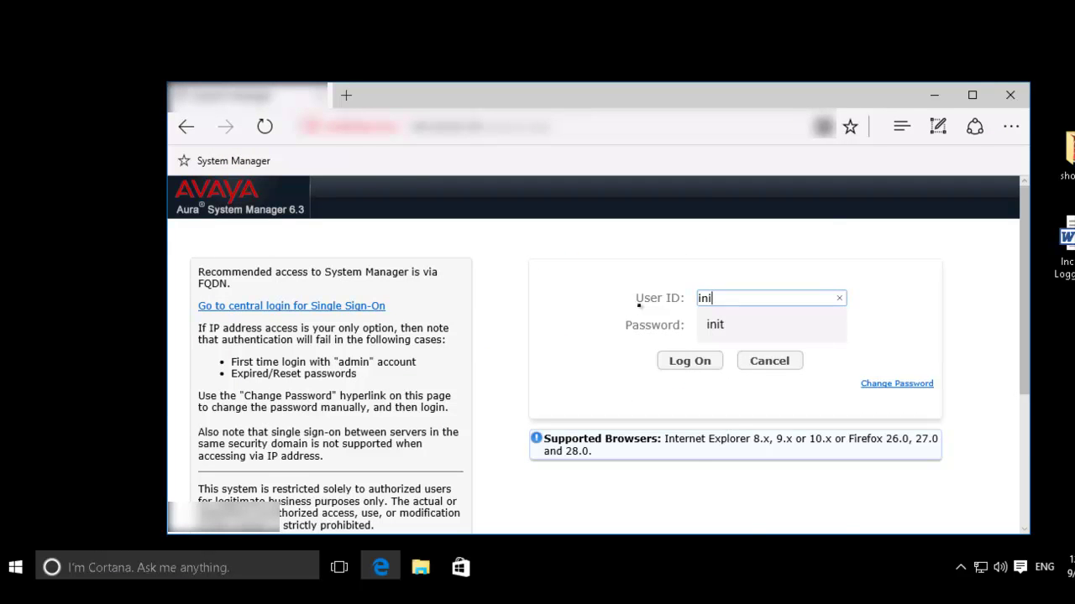
key(Return)
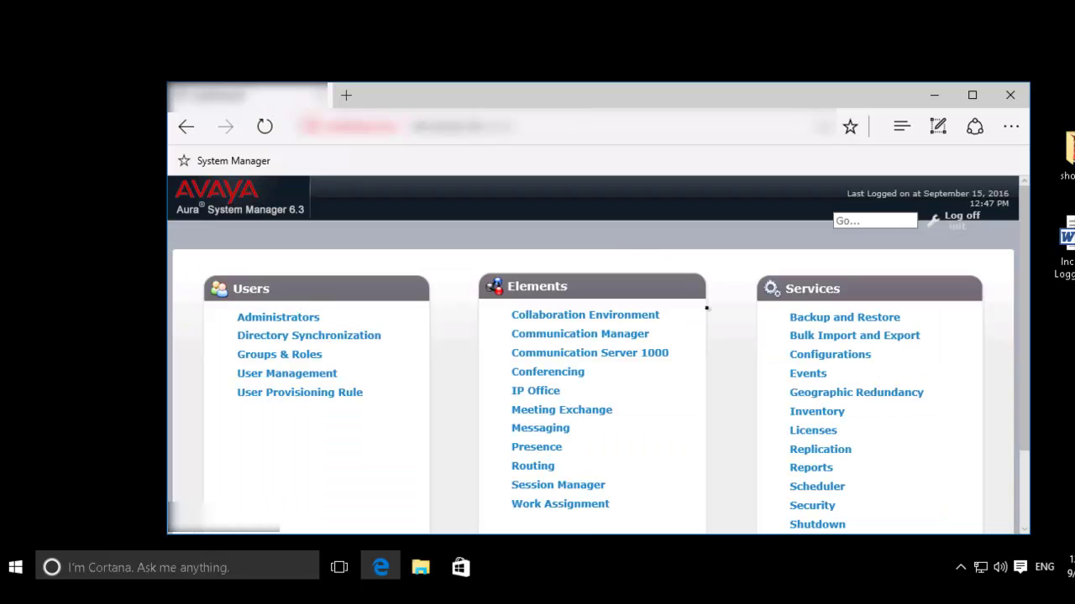
click(809, 412)
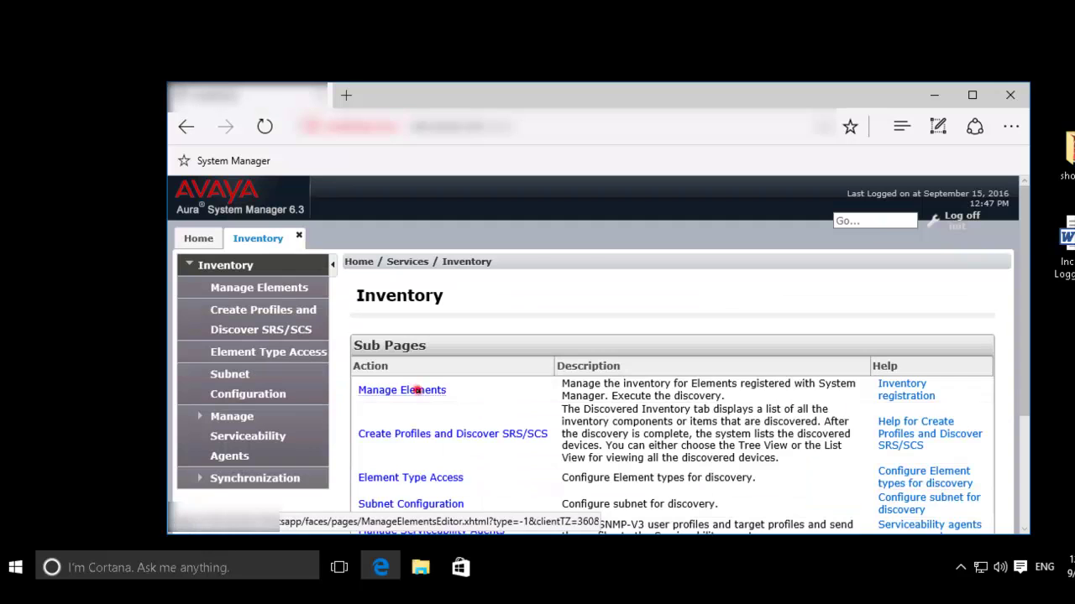
click(417, 390)
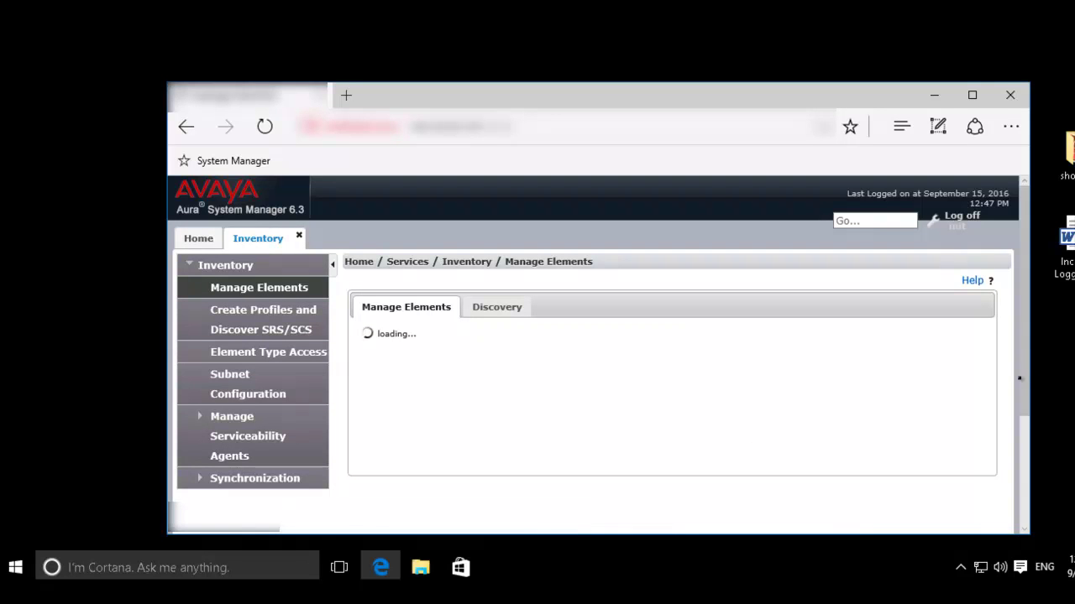
- Open the trusted certificates of the hr1xasm2 Session Manager element via More Actions
drag(1022, 375, 1013, 488)
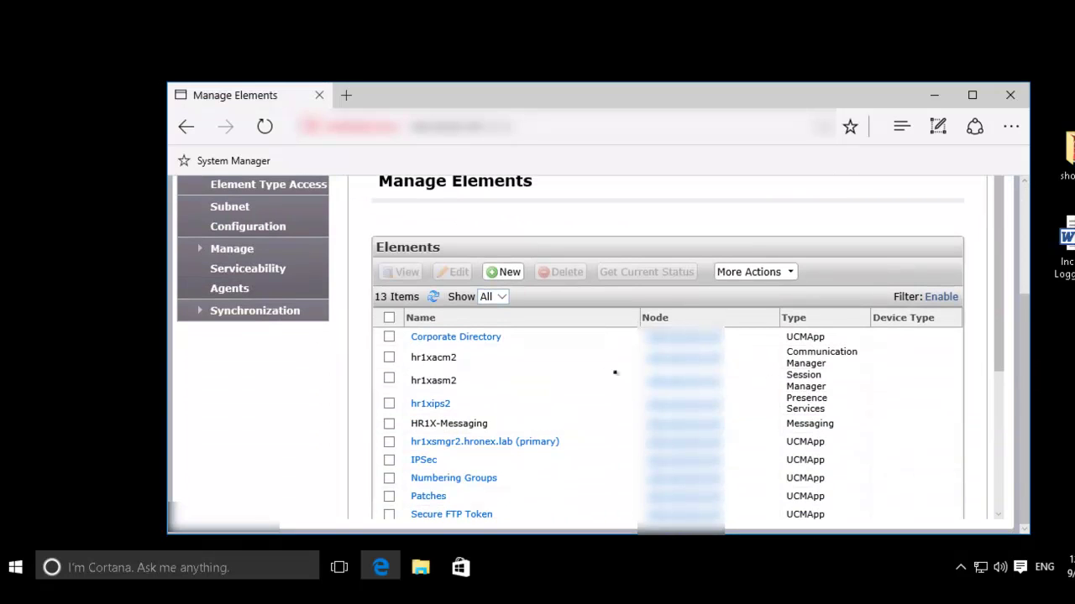
click(388, 379)
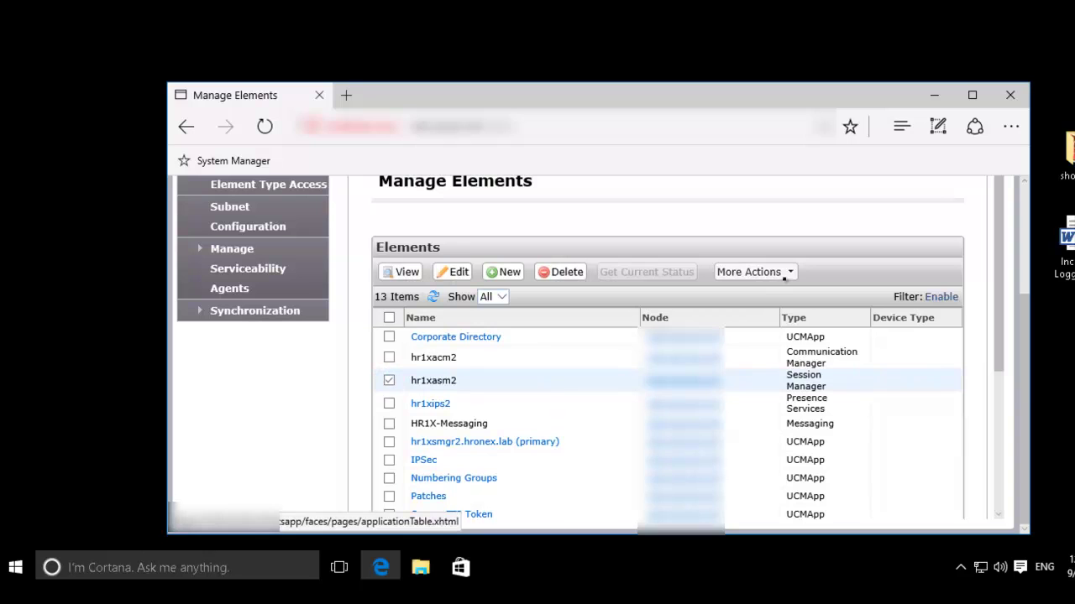
click(774, 272)
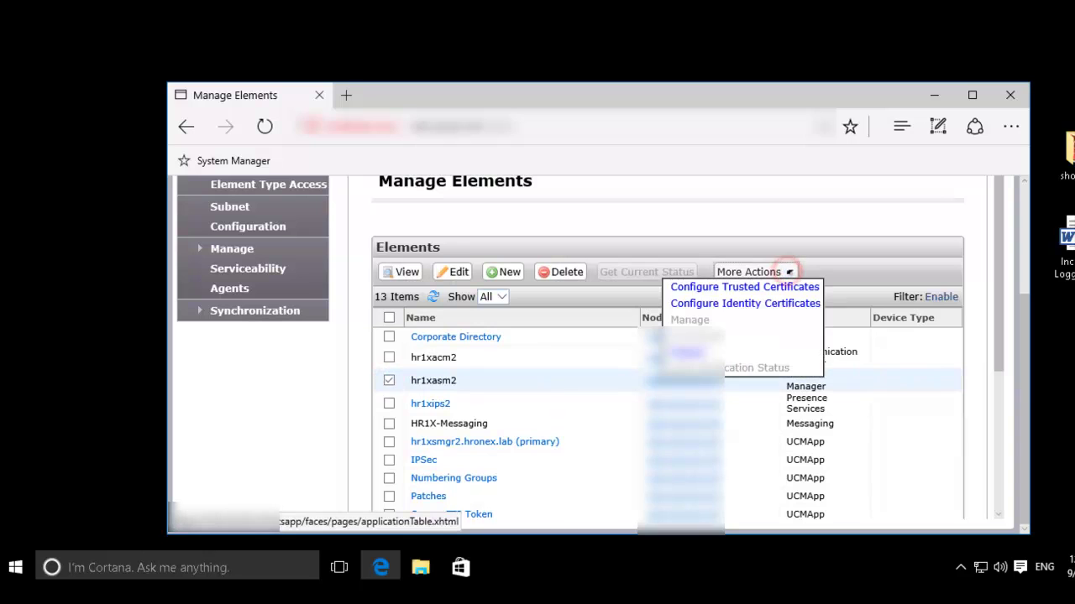
click(697, 288)
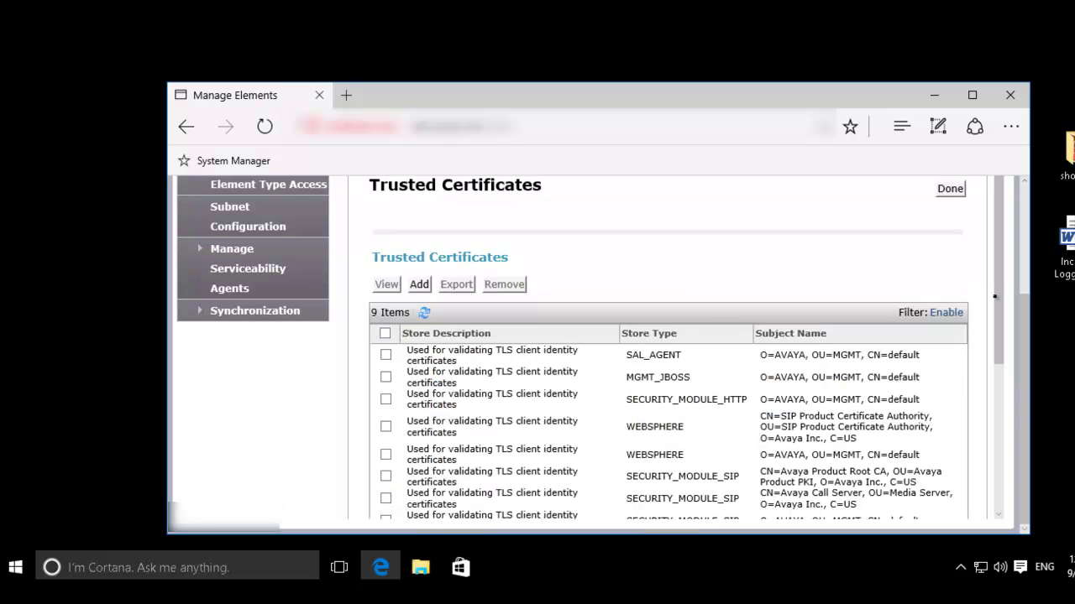
- Export the last SIP Product Certificate Authority trusted certificate
drag(997, 315, 1000, 445)
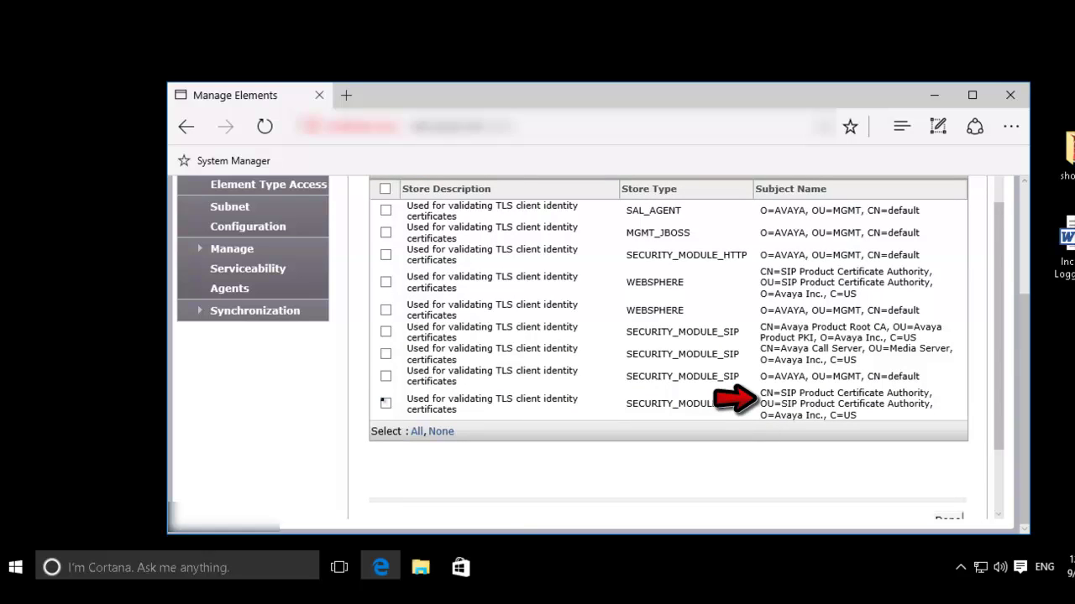
click(385, 403)
drag(999, 424, 980, 297)
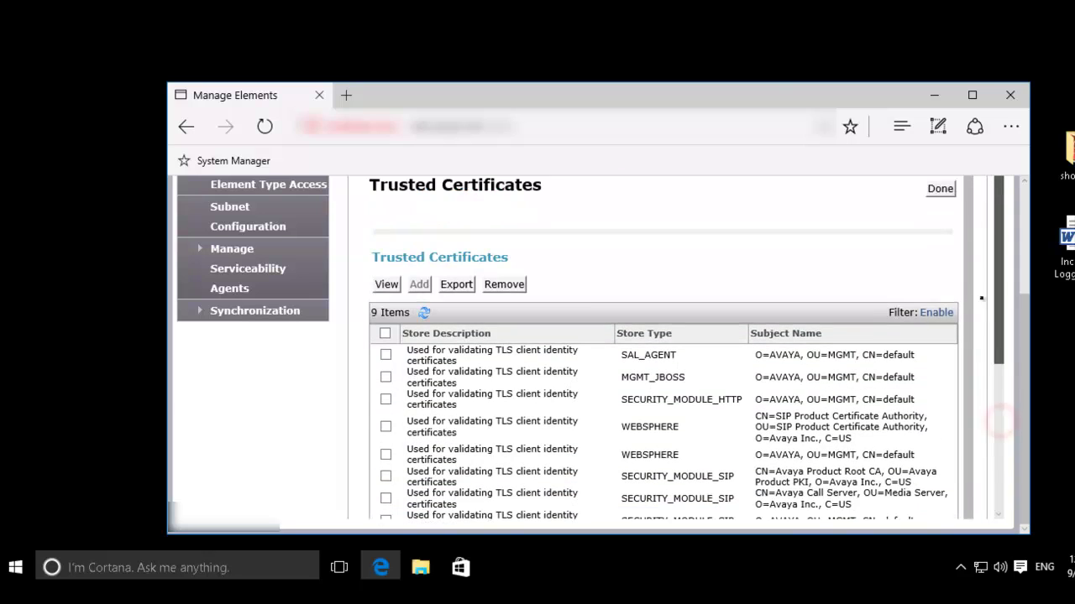
click(453, 286)
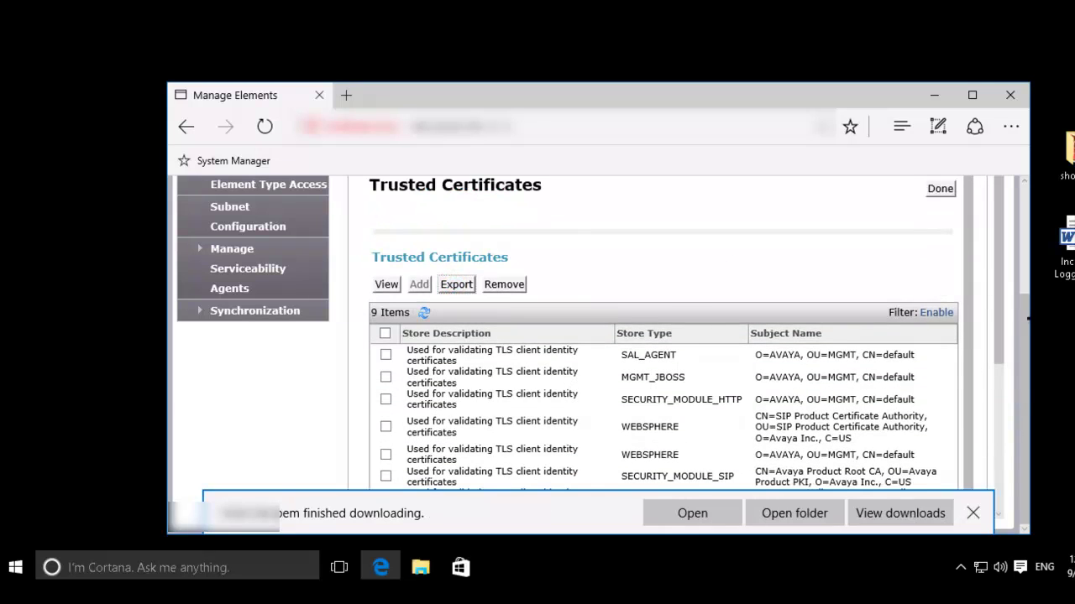
scroll(1025, 319, up, 3)
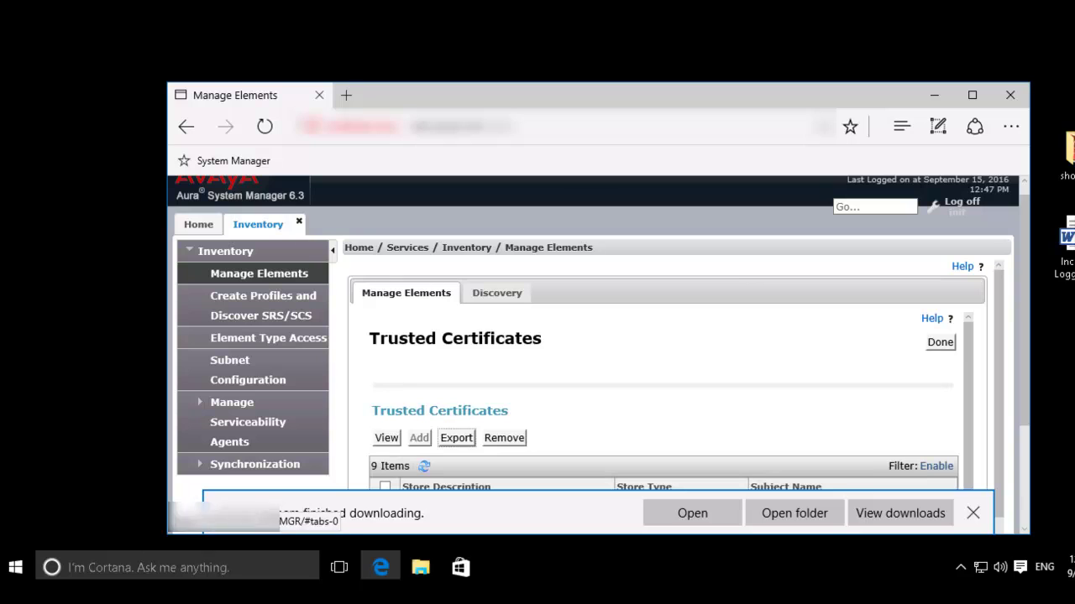
- Close Inventory and go to Security > Certificates > Authority for the tmdefaultca CA
click(299, 221)
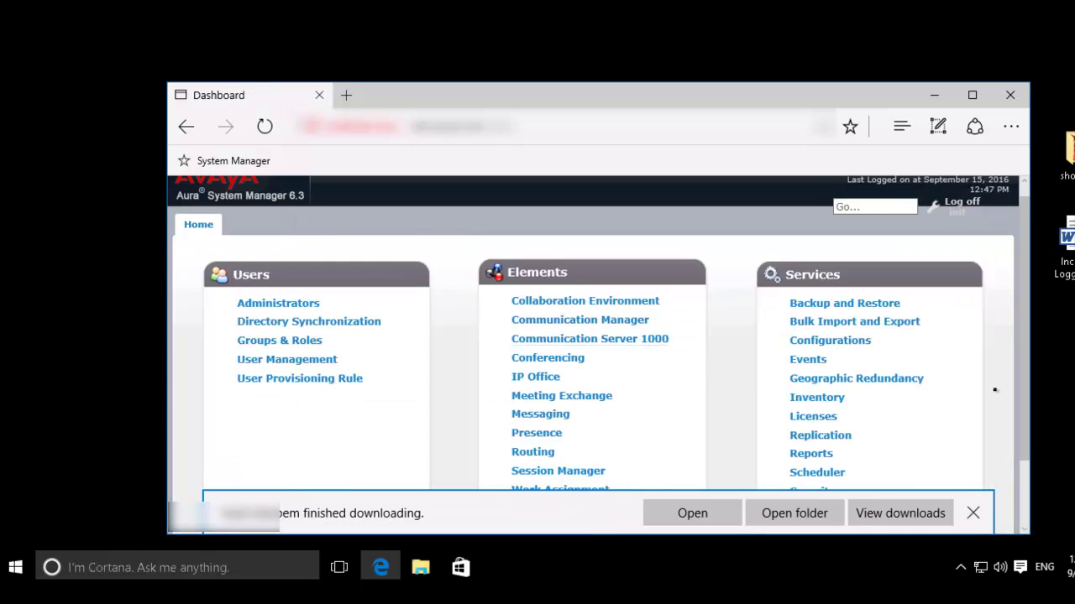
scroll(1010, 407, down, 1)
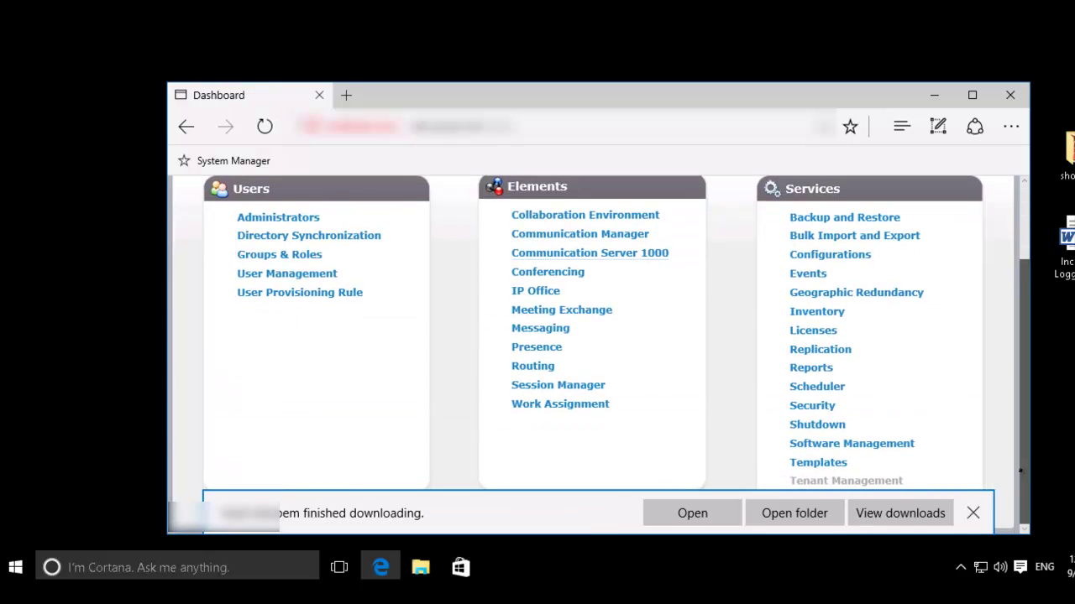
click(798, 405)
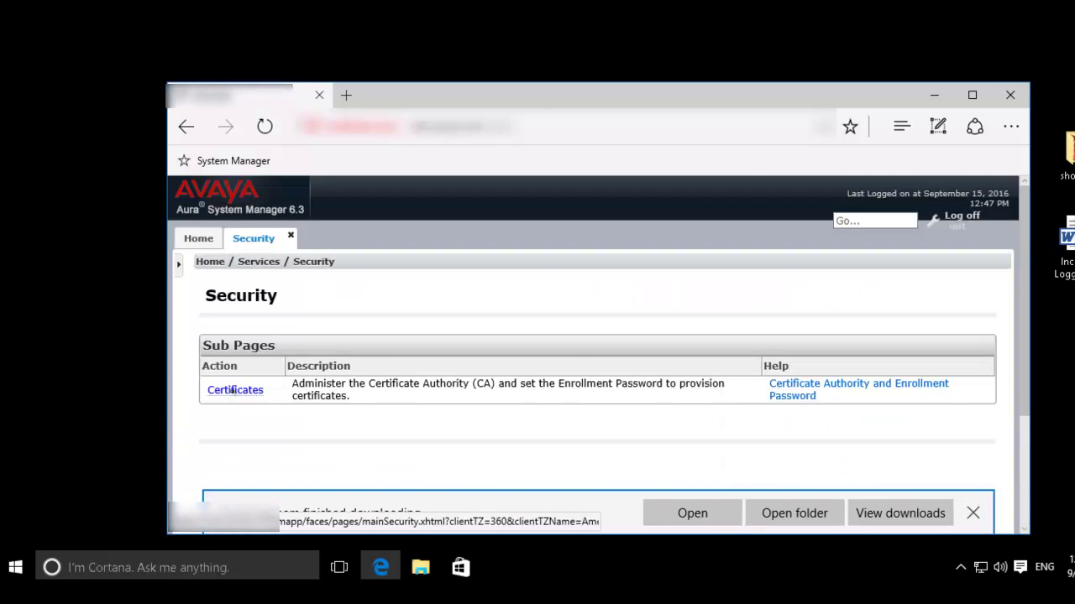
click(232, 390)
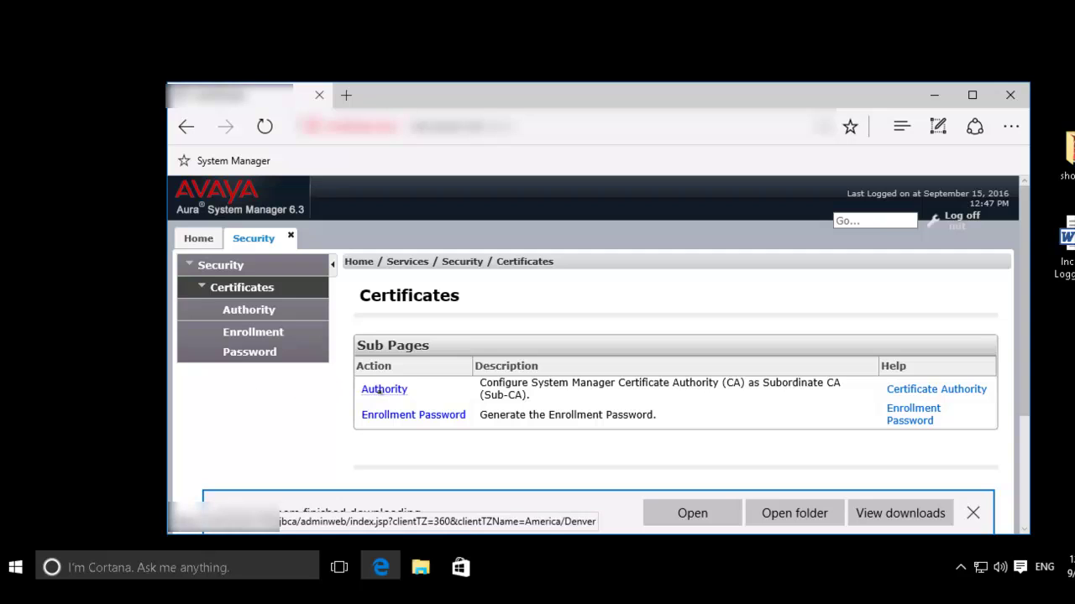
click(383, 389)
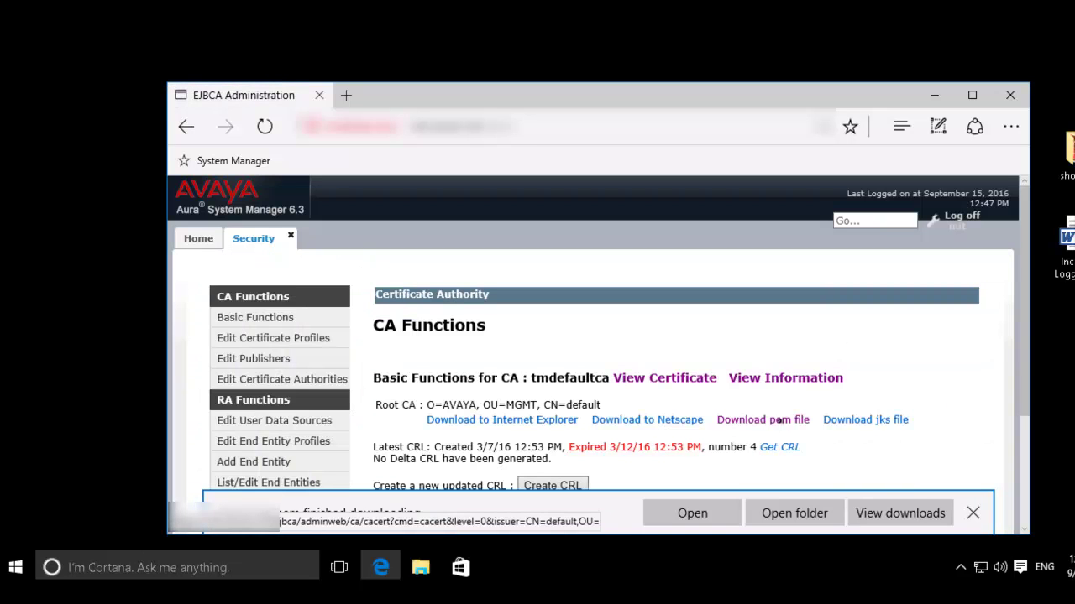
- Download the root CA pem file, then move trust-cert.pem and default.cacert.pem from Downloads to the desktop
click(780, 420)
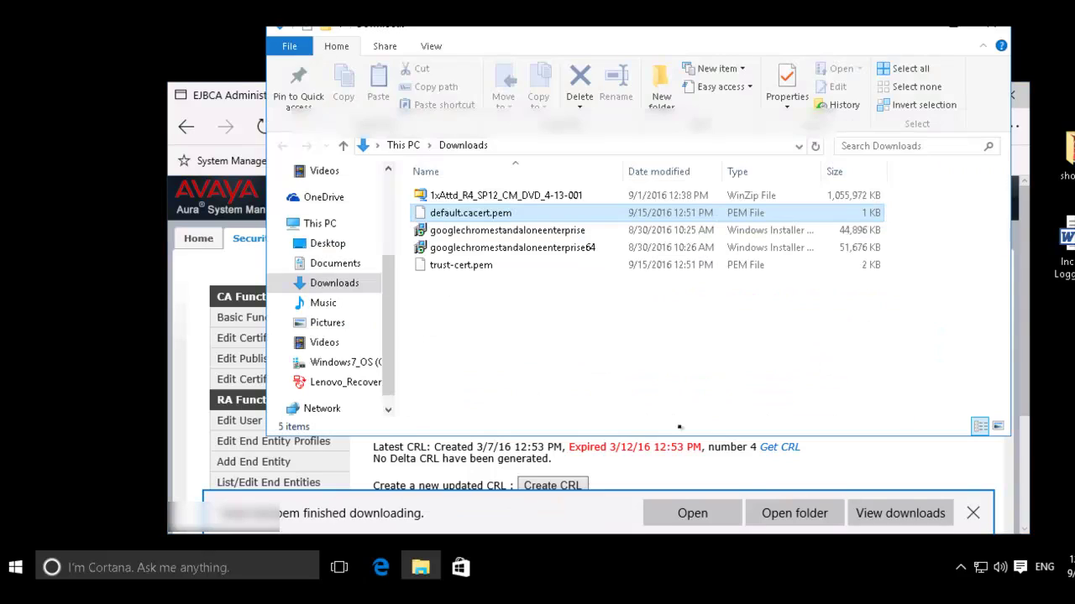
click(470, 213)
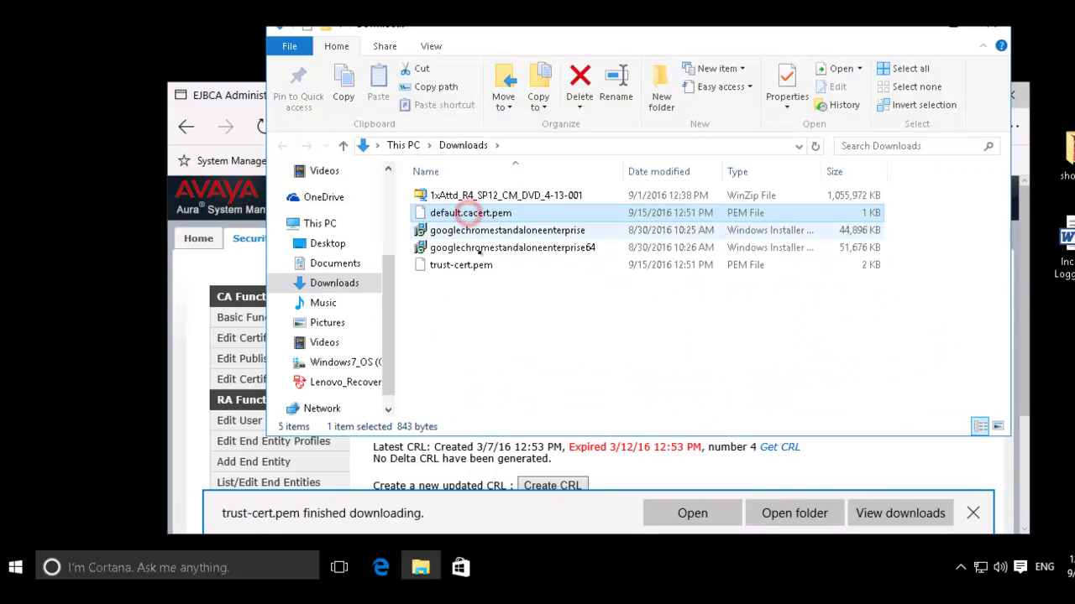
click(475, 265)
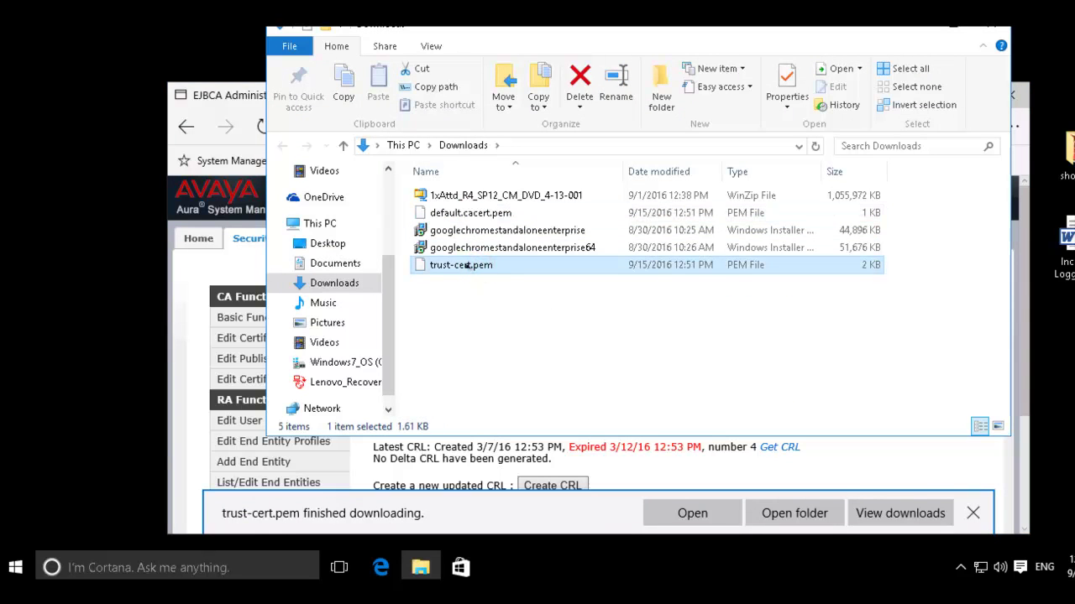
drag(461, 266, 89, 164)
drag(470, 213, 89, 243)
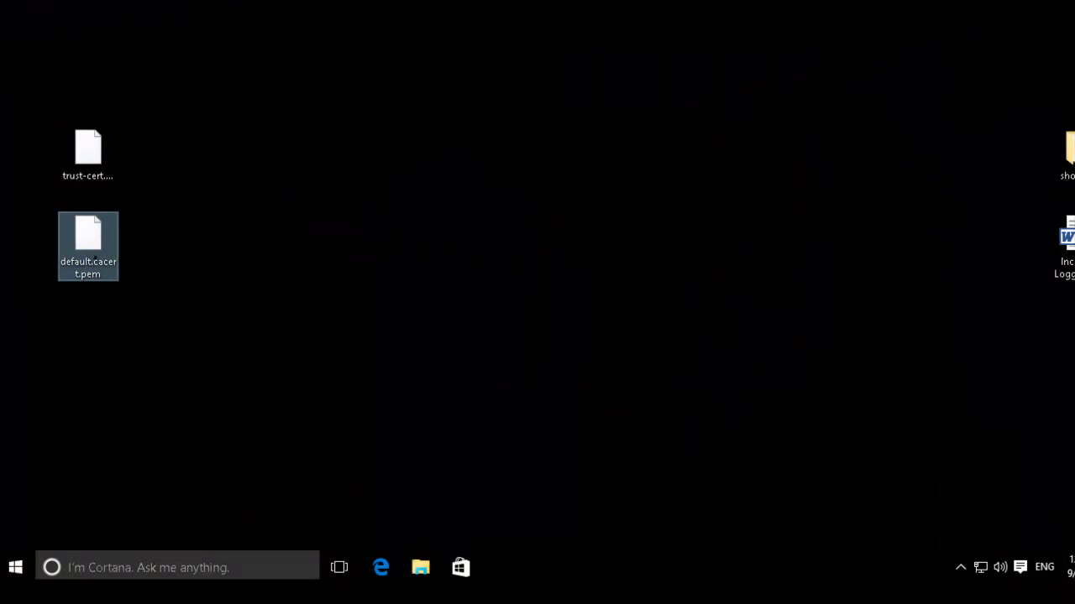
- Rename default.cacert.pem to default.cacert.CRT, accepting the extension-change warning
right_click(97, 273)
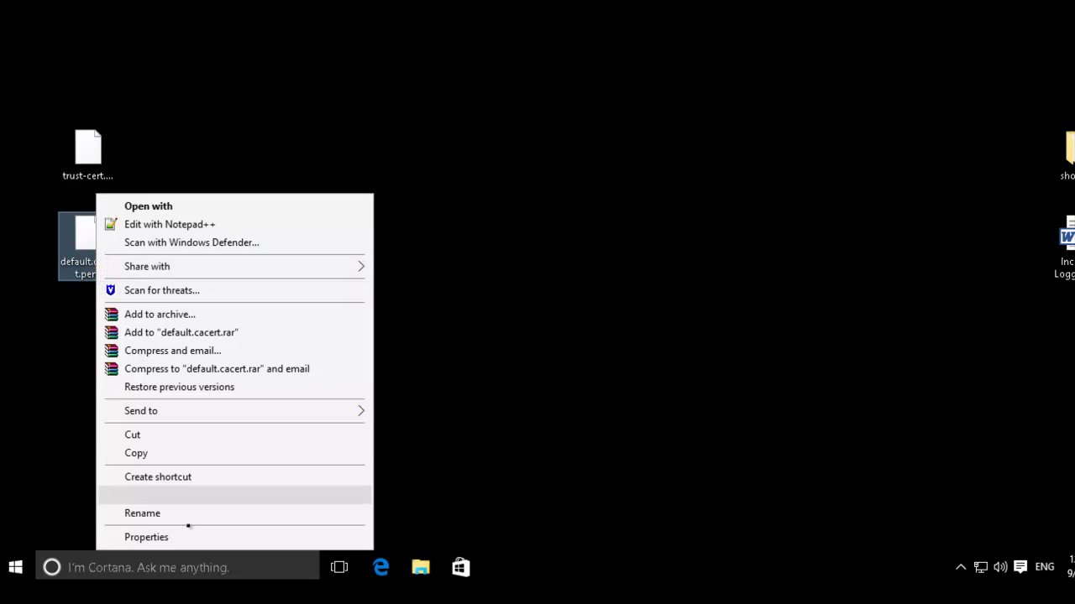
click(191, 514)
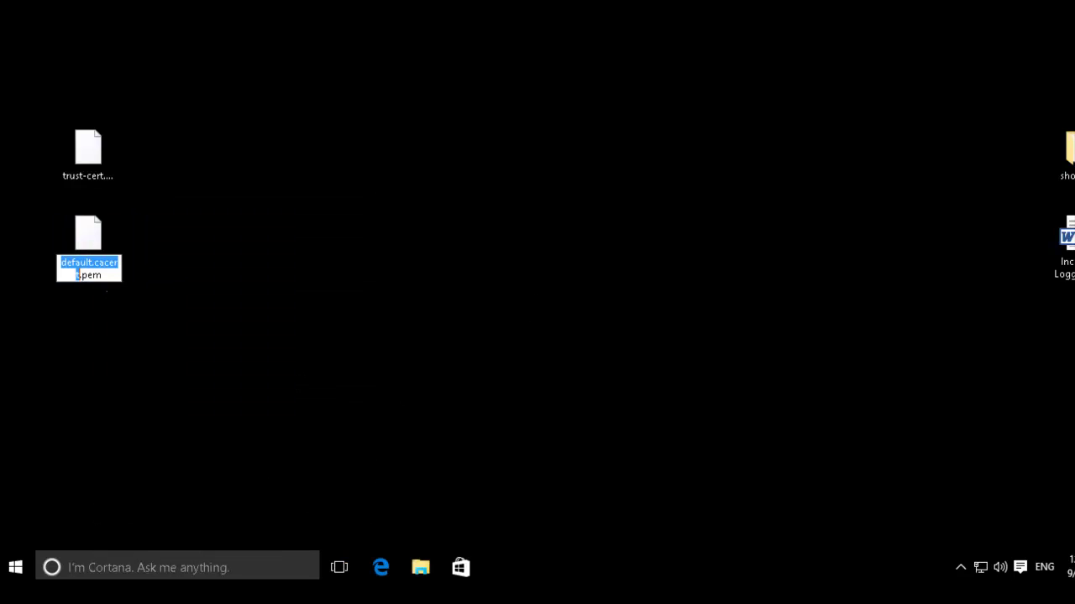
click(103, 273)
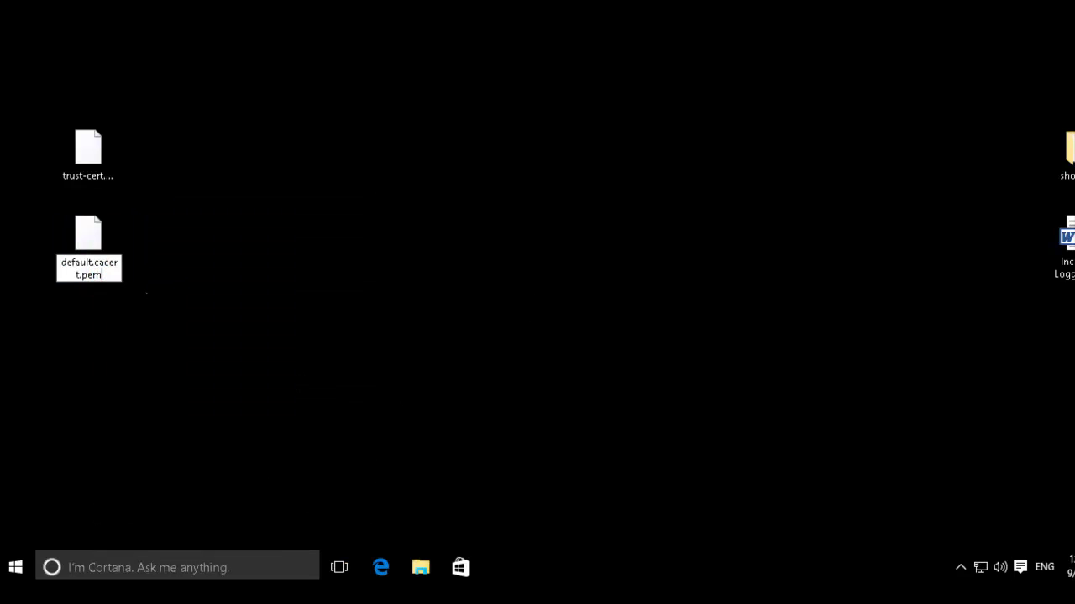
key(BackSpace)
key(BackSpace)
key(BackSpace)
text(CRT)
key(Return)
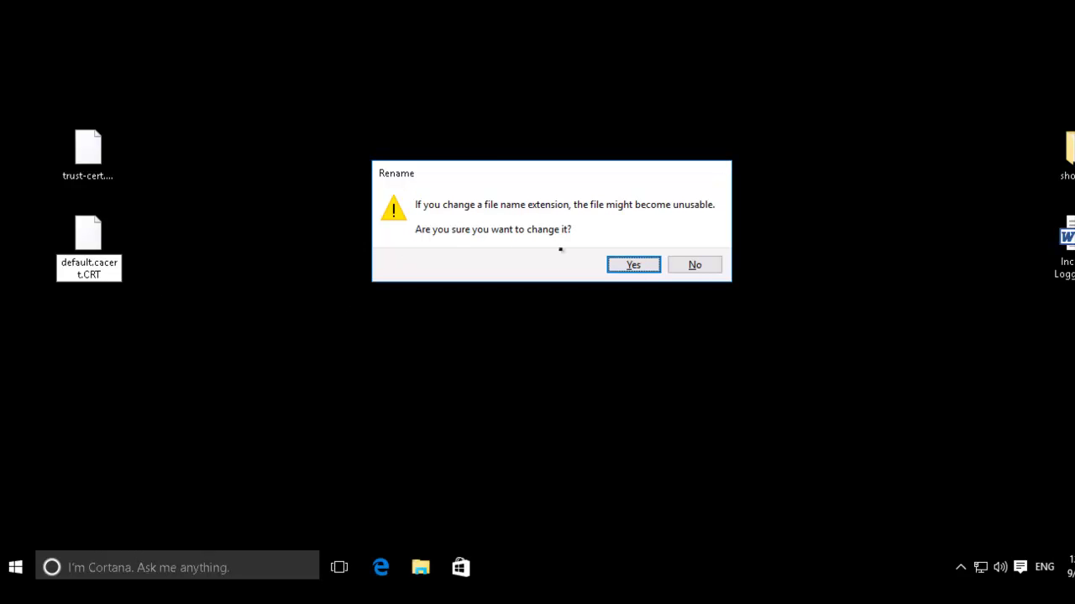
click(621, 264)
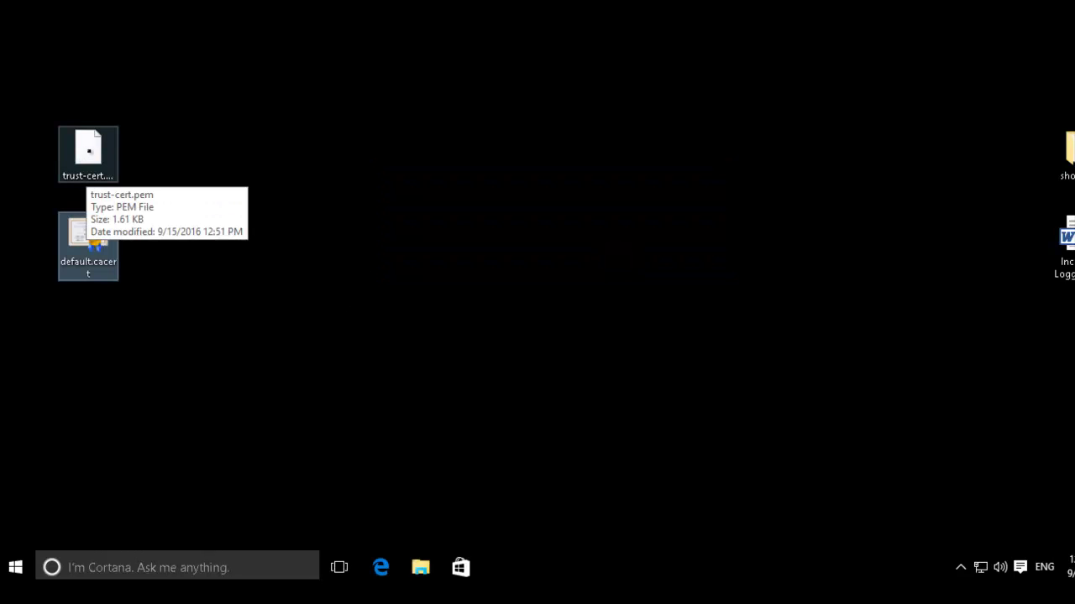
- Rename trust-cert.pem to trust-cert.CRT, accepting the extension-change warning
right_click(89, 151)
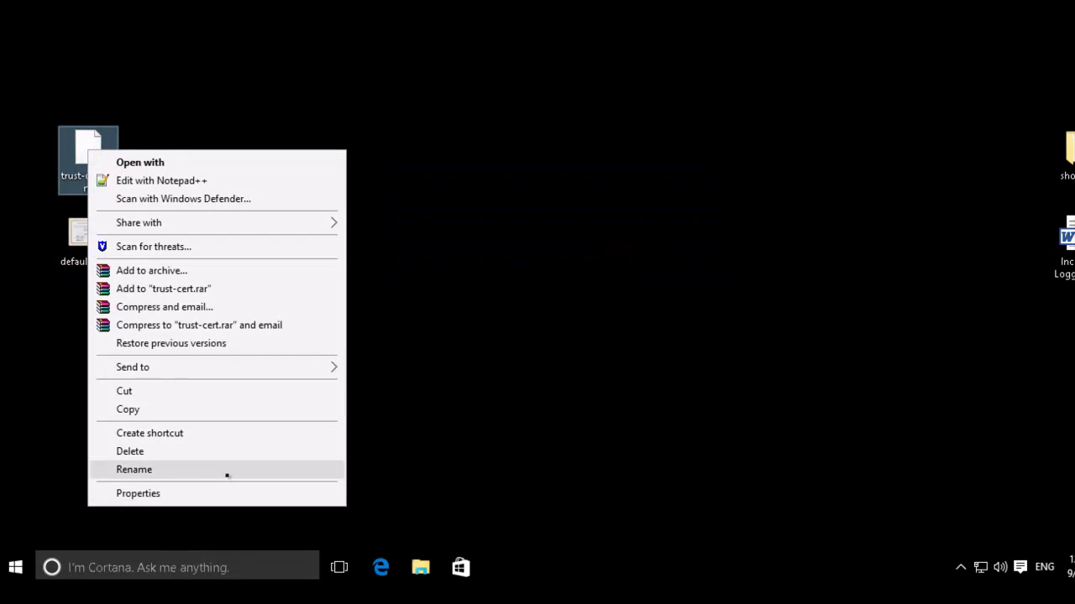
click(227, 472)
click(110, 188)
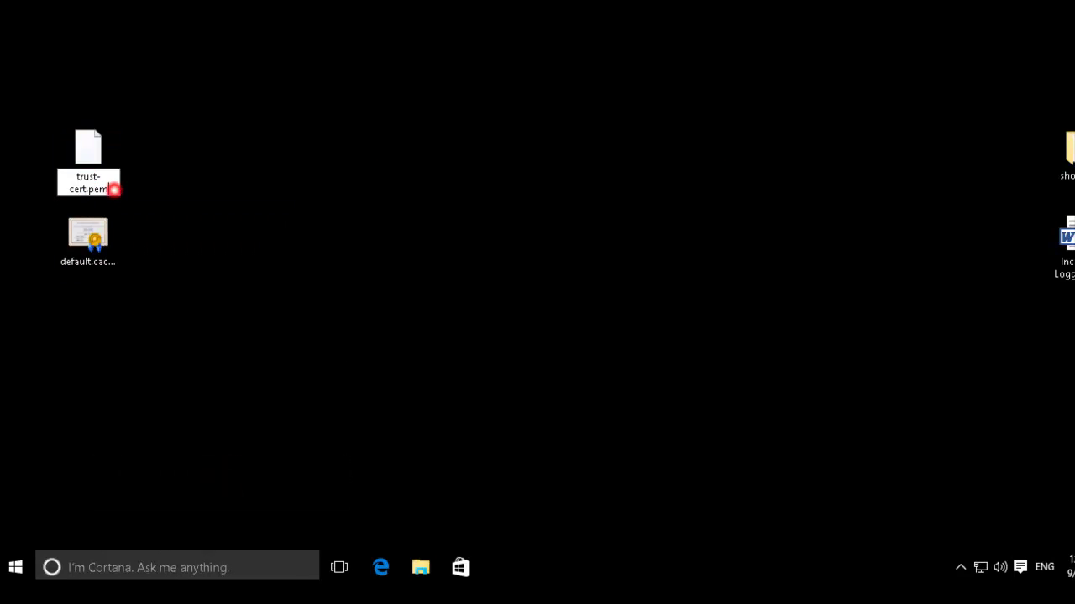
key(BackSpace)
key(BackSpace)
key(BackSpace)
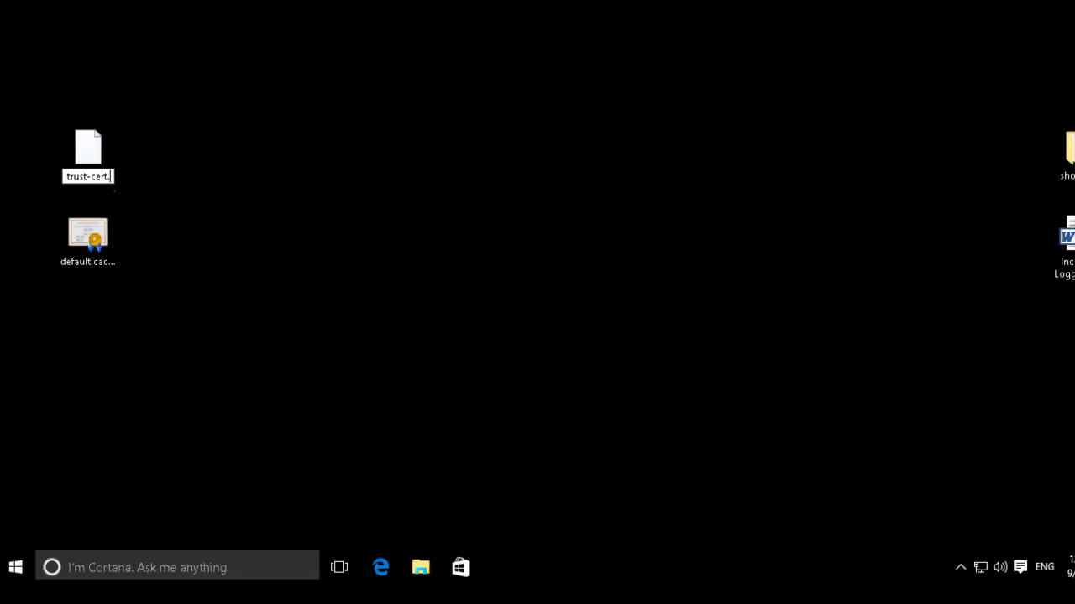
text(CRT)
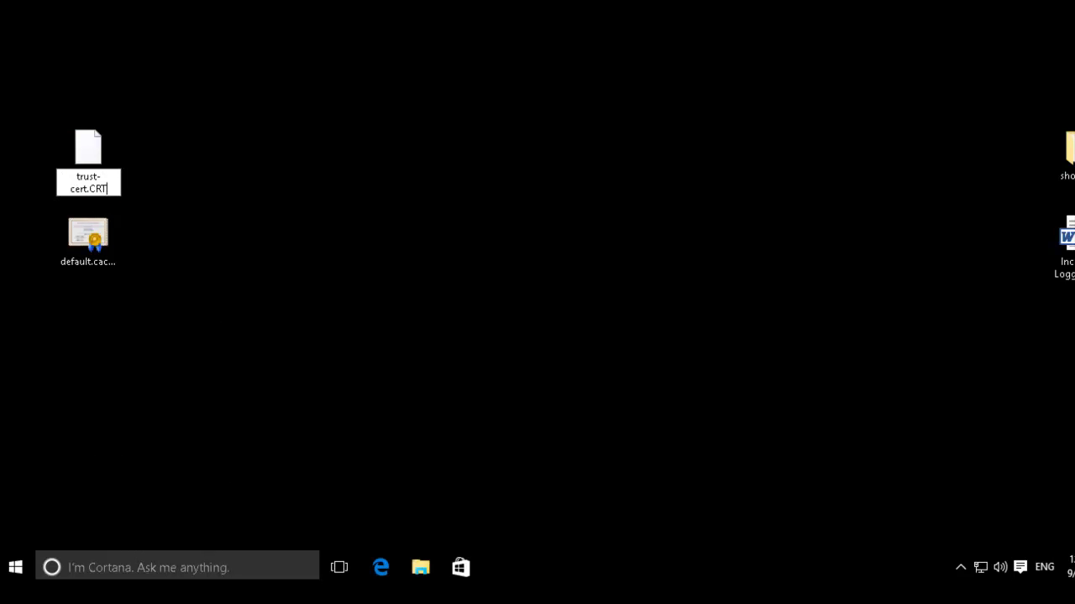
key(Return)
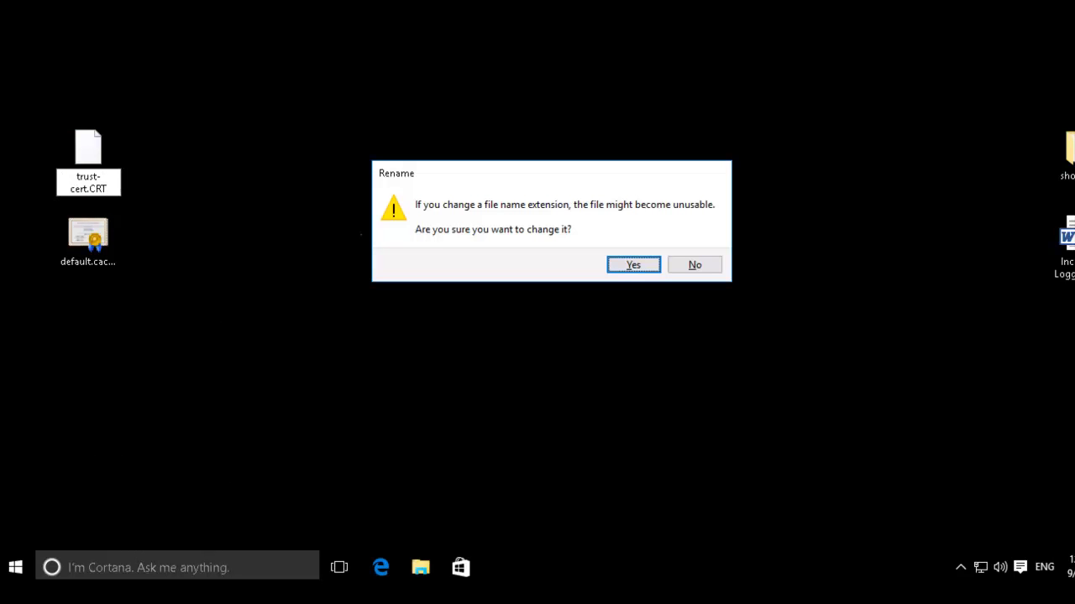
click(623, 265)
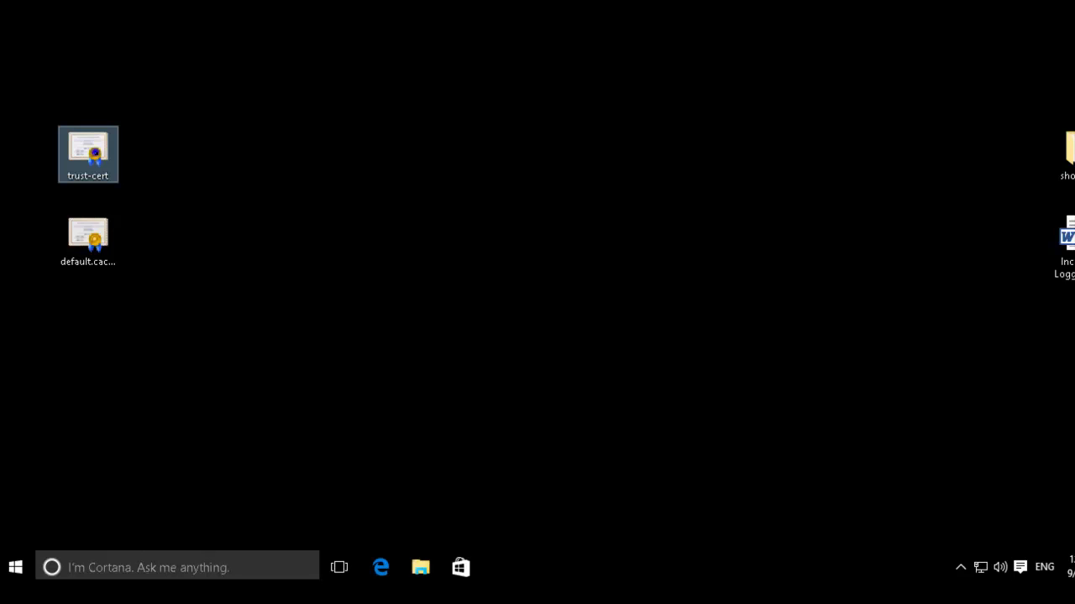
- Start installing trust-cert for the Local Machine, approving the security and administrator prompts
right_click(95, 153)
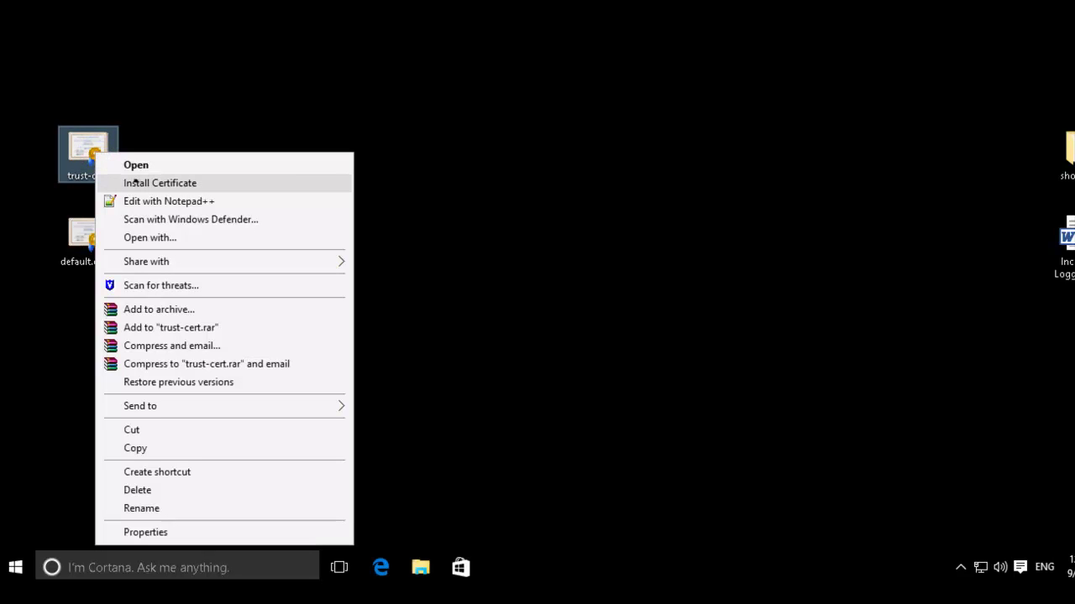
click(137, 183)
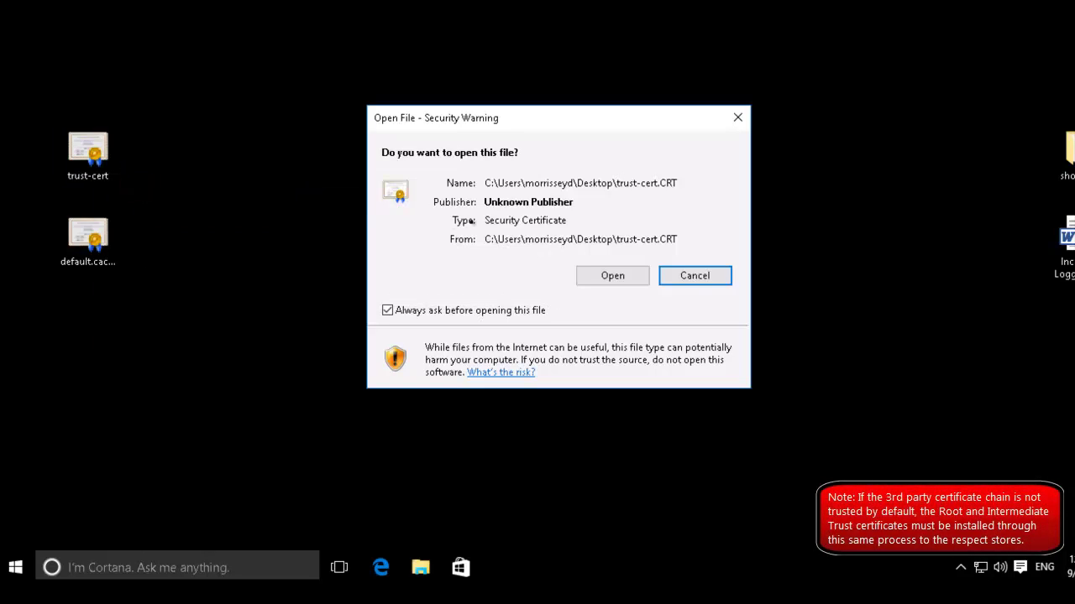
click(612, 274)
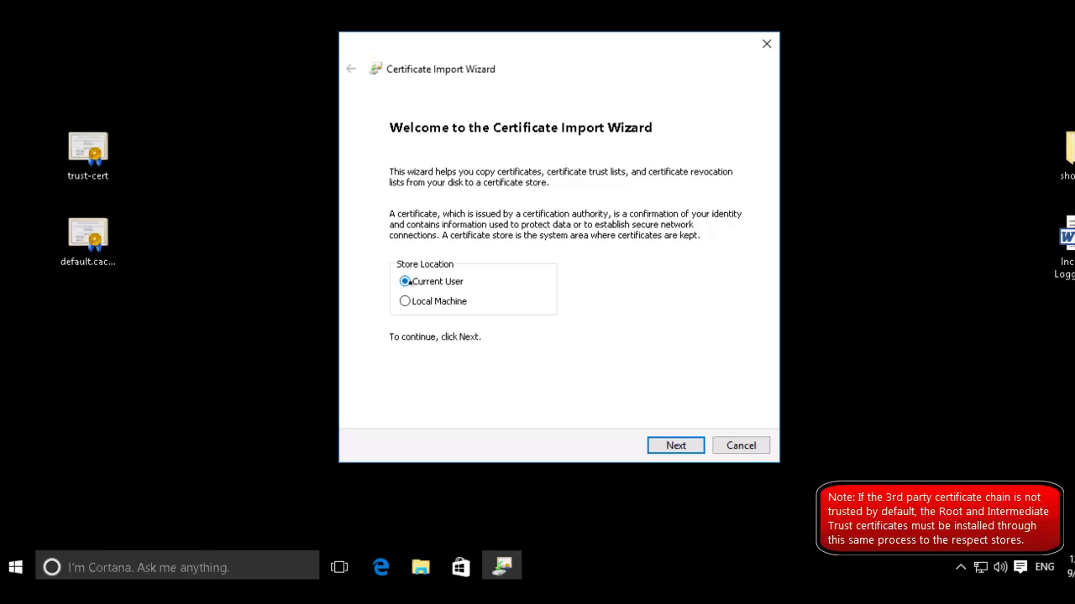
click(405, 301)
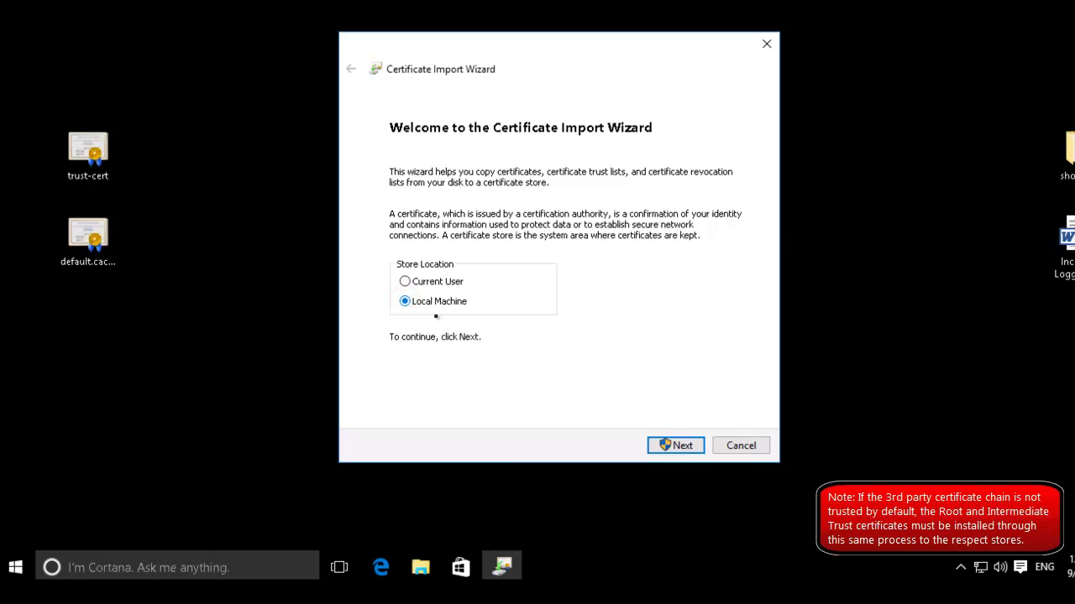
click(677, 446)
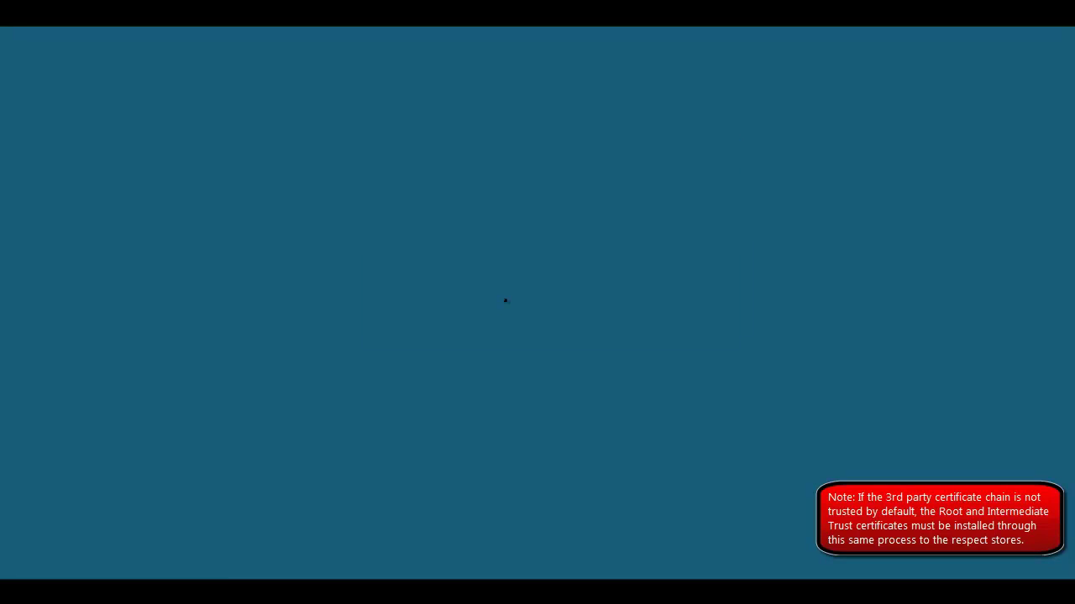
click(632, 284)
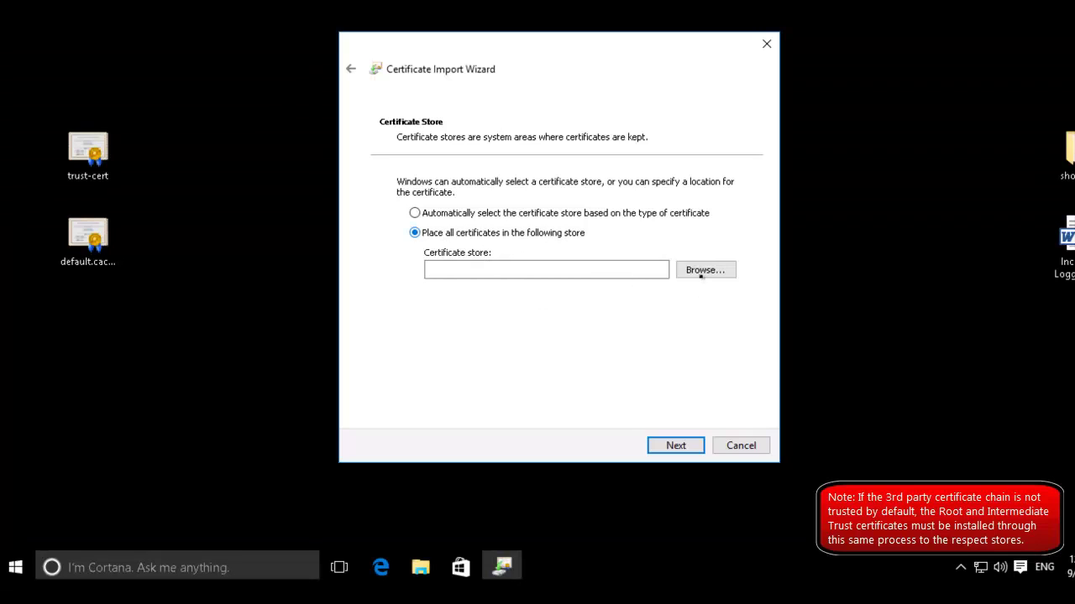
- Place trust-cert in Trusted Root Certification Authorities and finish the import
click(703, 269)
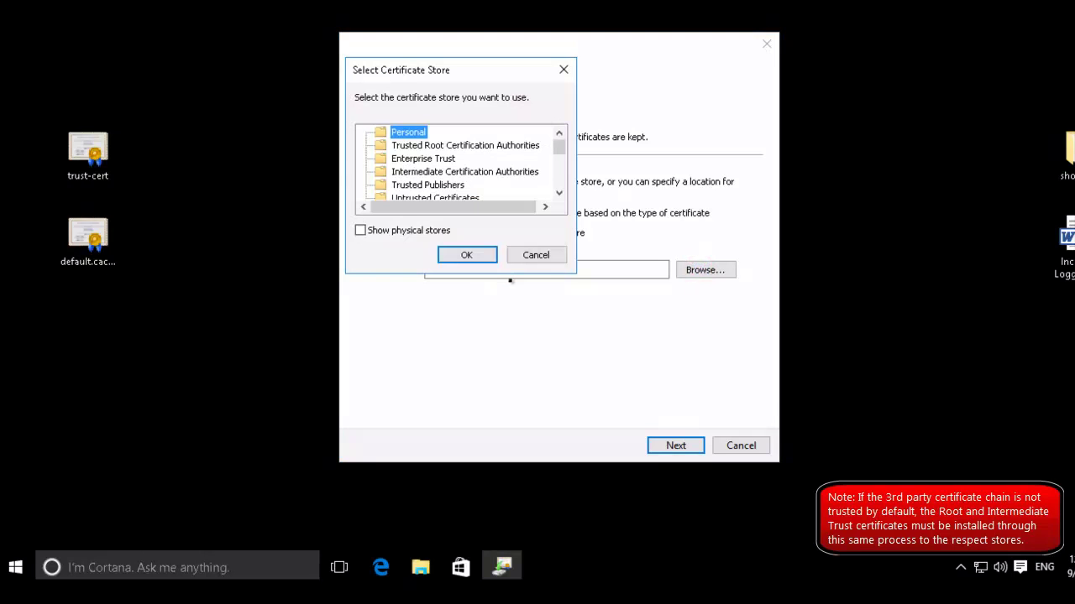
click(414, 146)
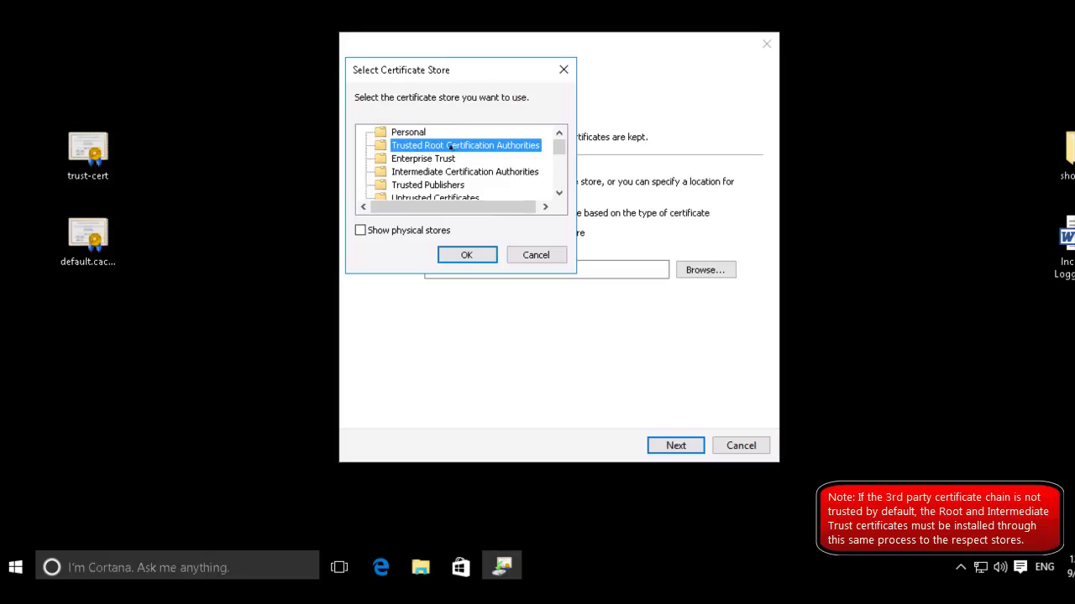
click(465, 256)
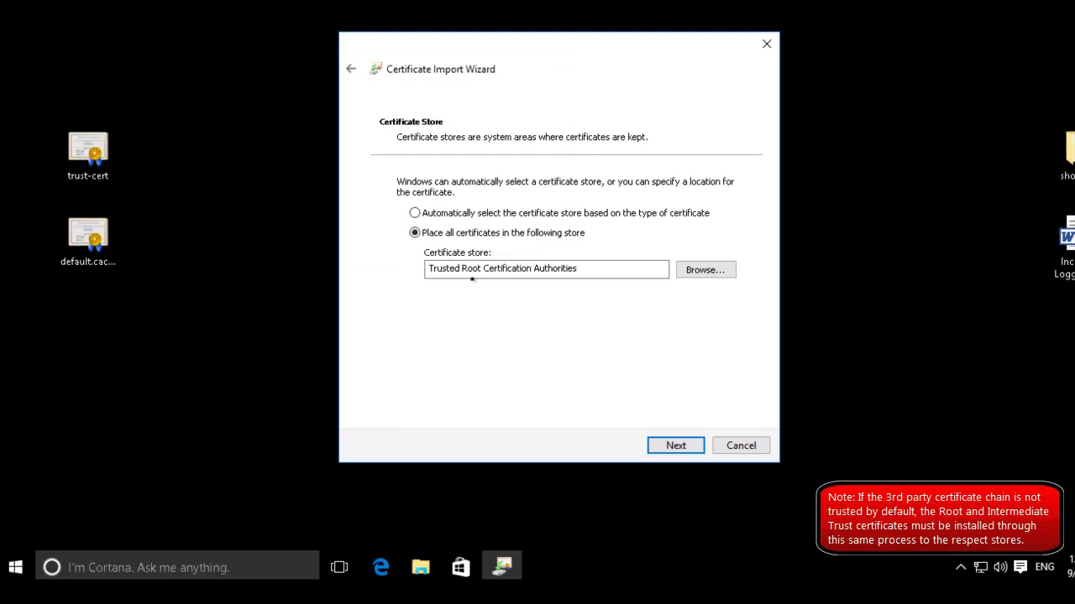
click(676, 446)
click(677, 446)
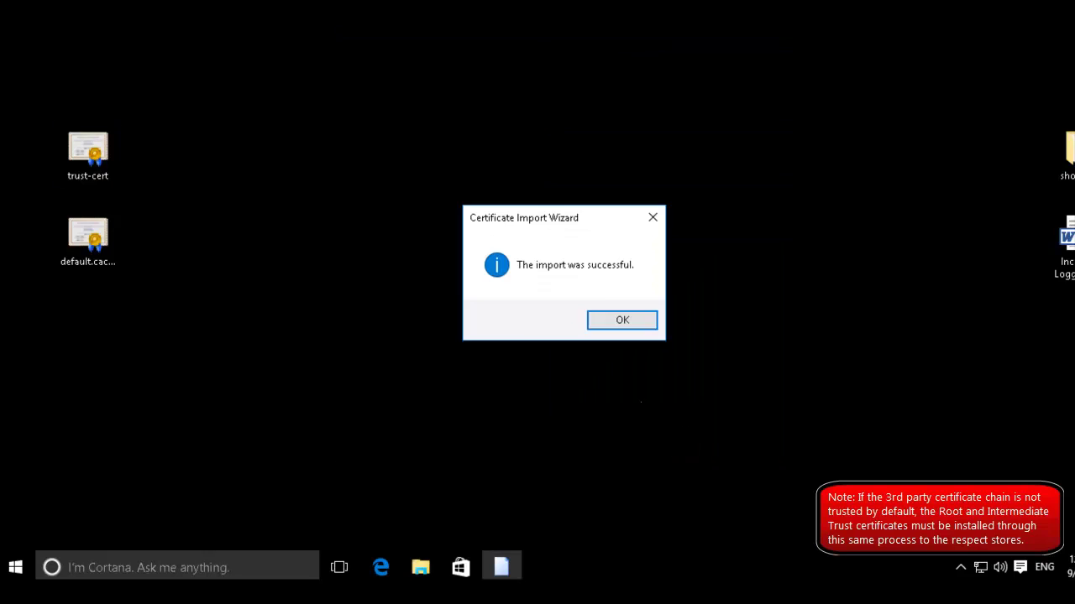
click(622, 326)
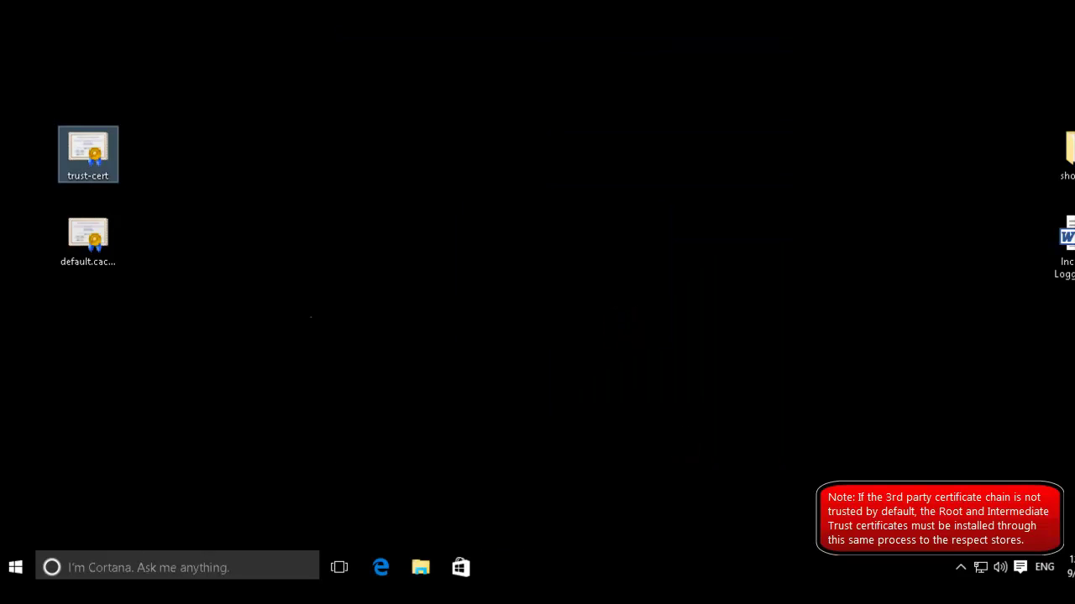
- Open default.cacert and start installing it for the Local Machine, approving administrator permission
click(91, 239)
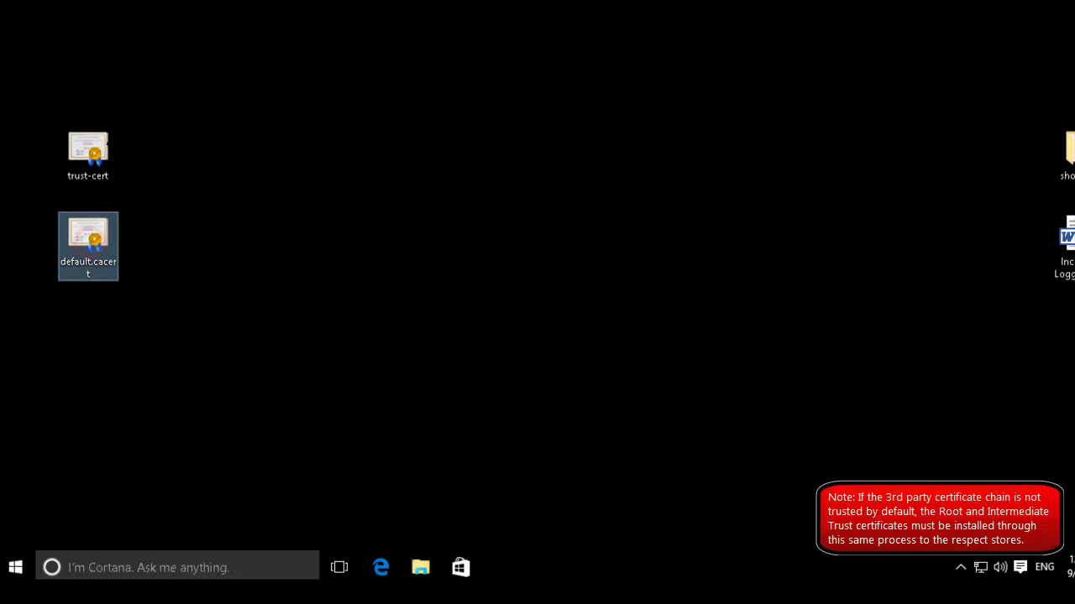
double_click(93, 239)
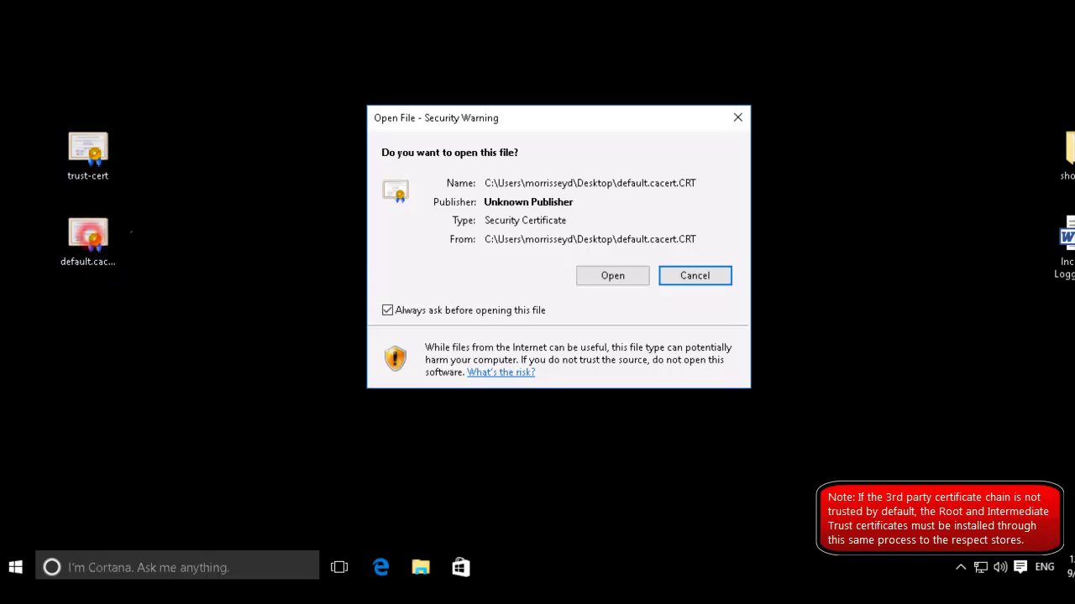
click(612, 276)
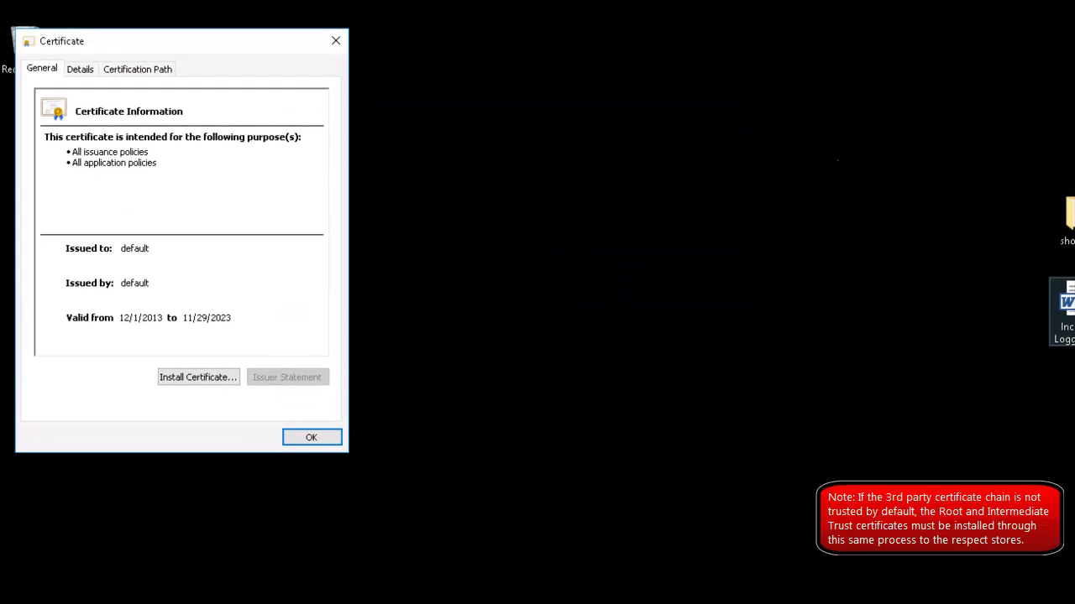
click(186, 377)
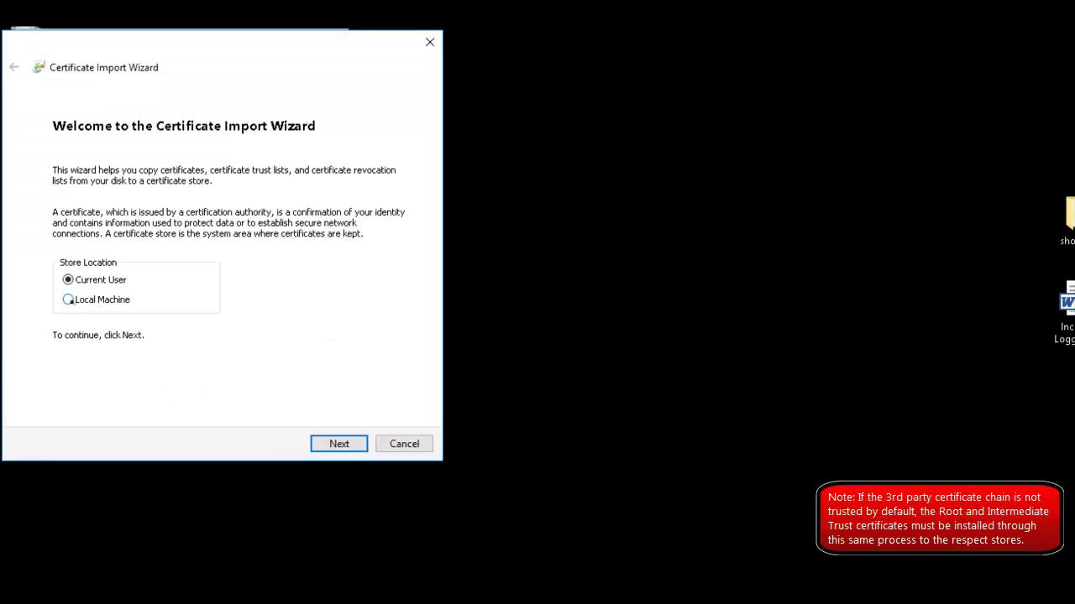
click(68, 300)
click(329, 444)
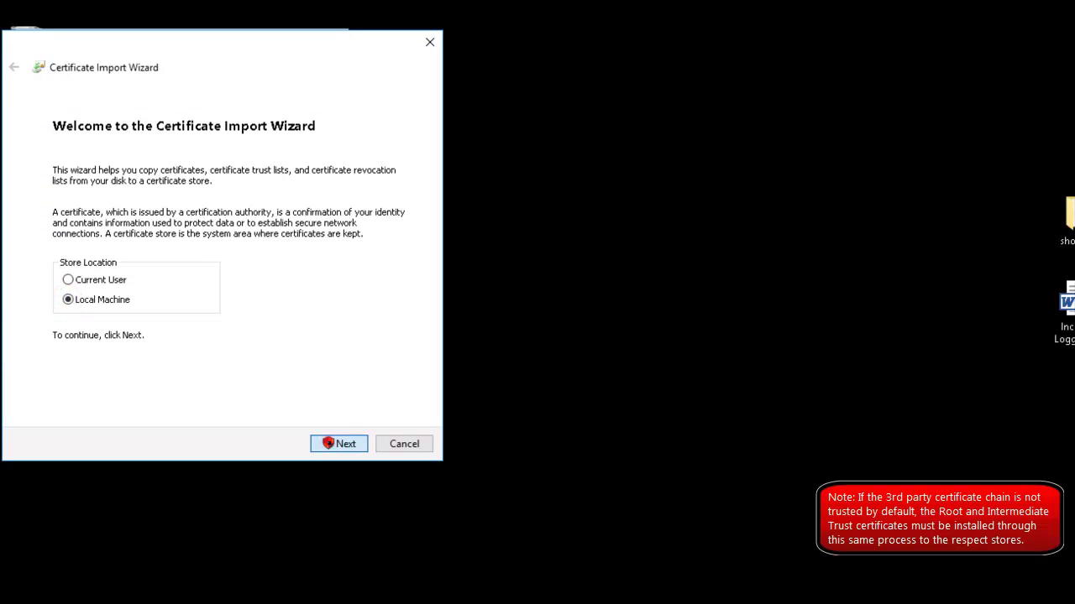
click(628, 349)
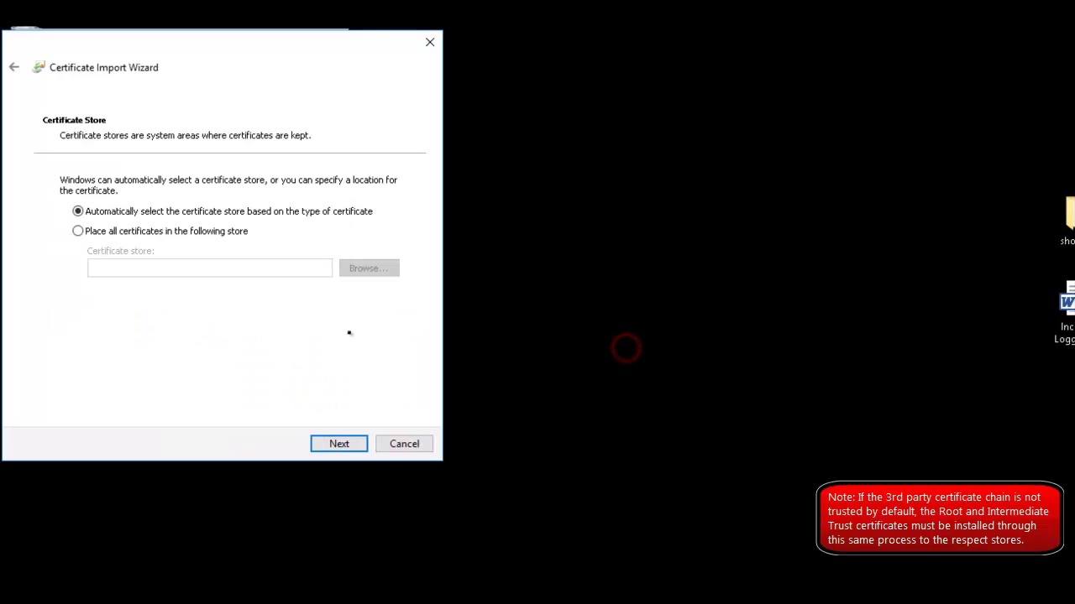
- Put default.cacert in Trusted Root Certification Authorities, finish the import and close the certificate window
click(78, 231)
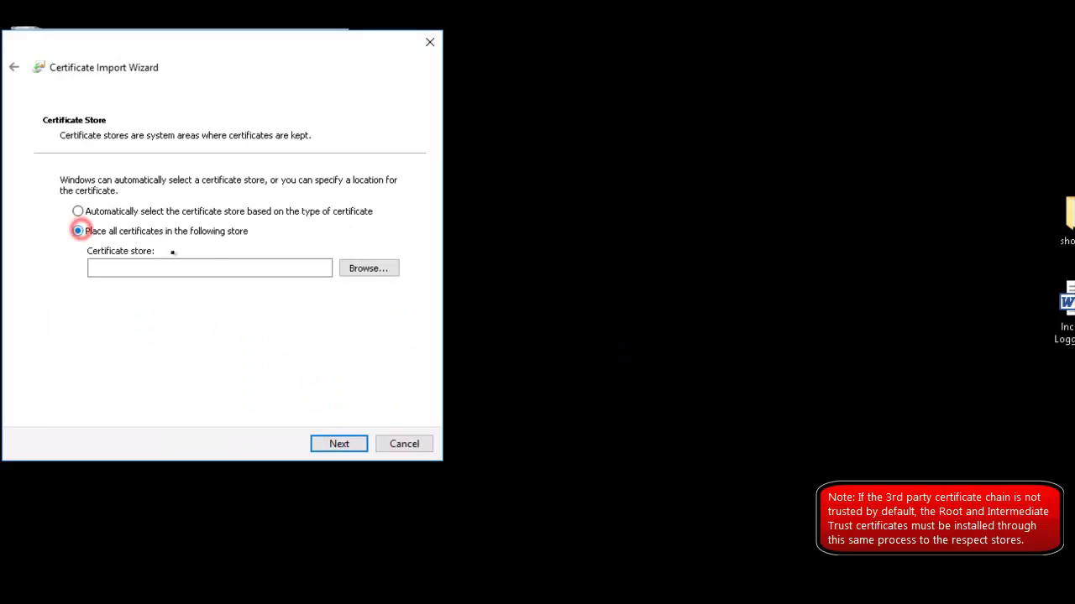
click(368, 269)
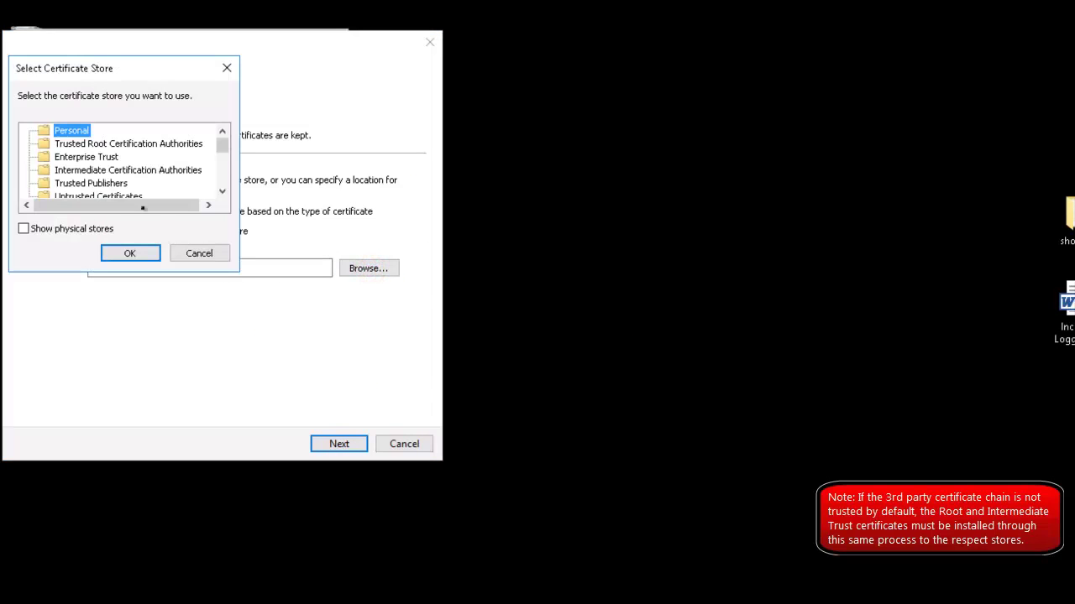
click(71, 144)
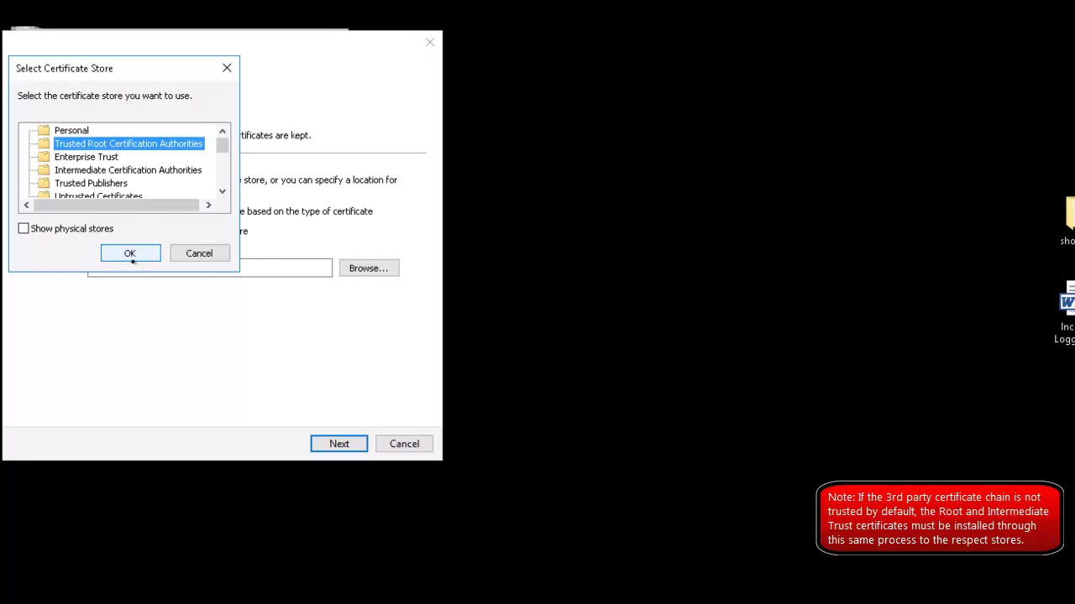
click(132, 252)
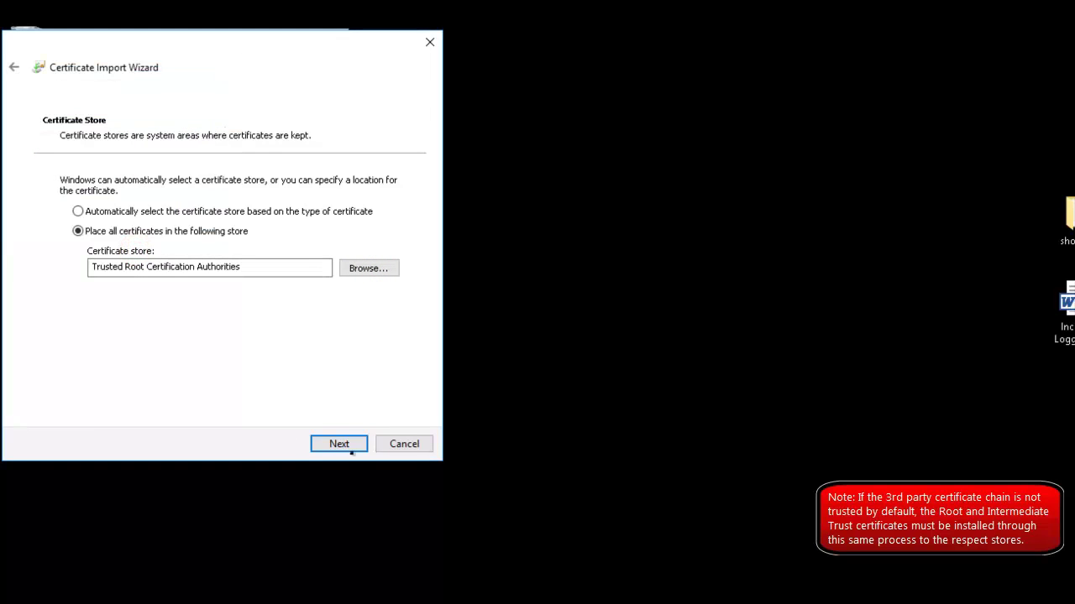
key(Return)
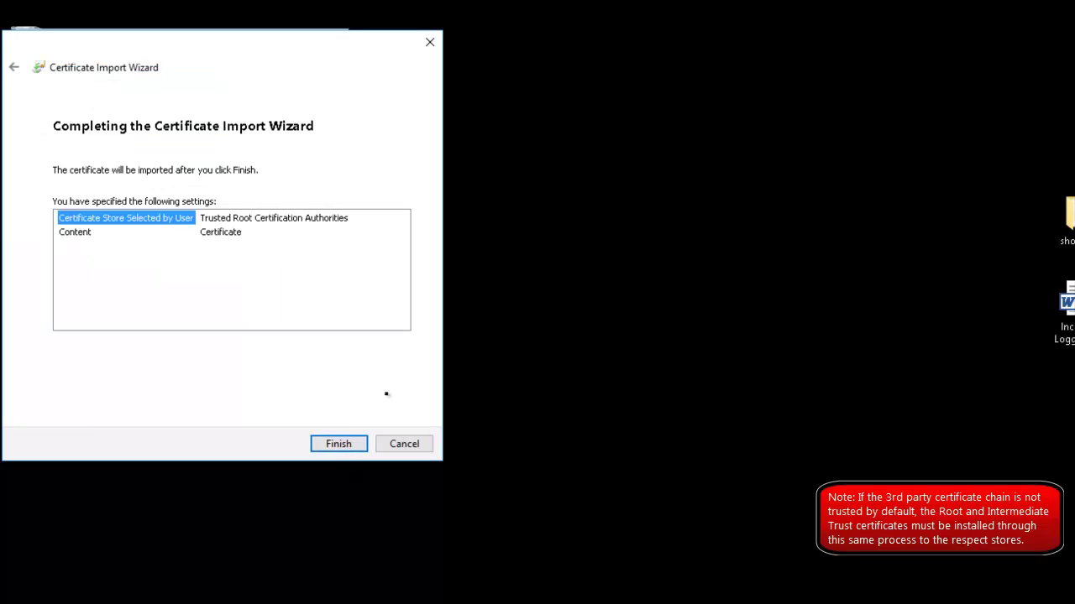
click(339, 444)
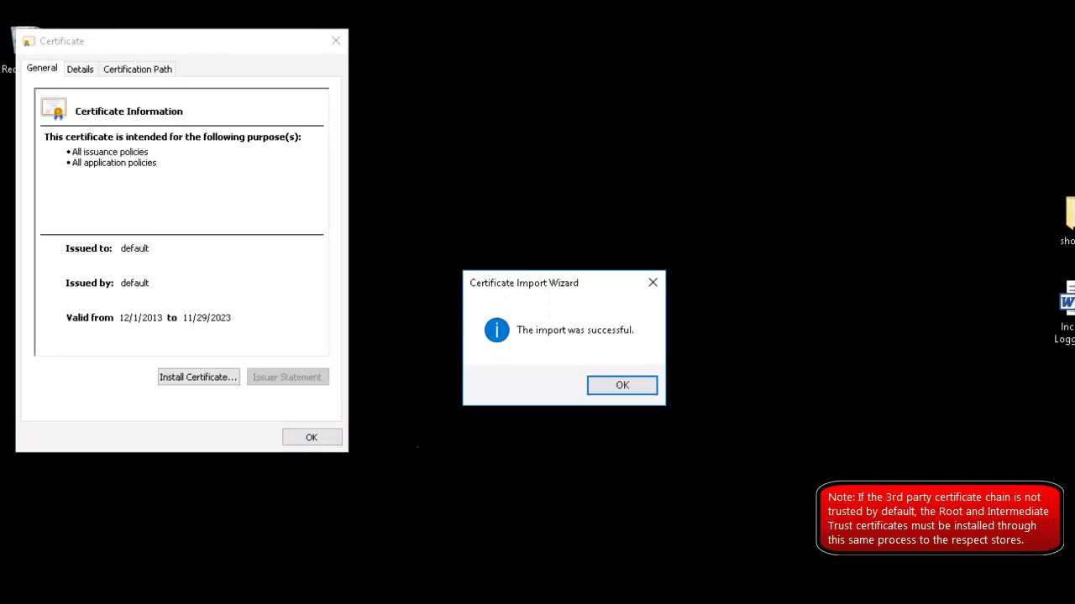
click(622, 385)
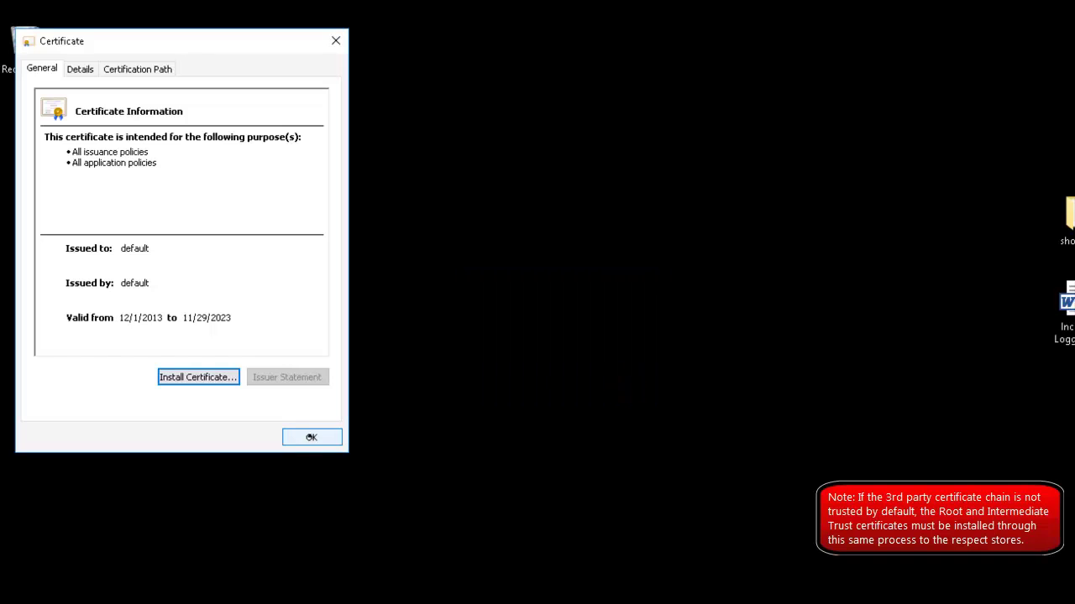
click(311, 438)
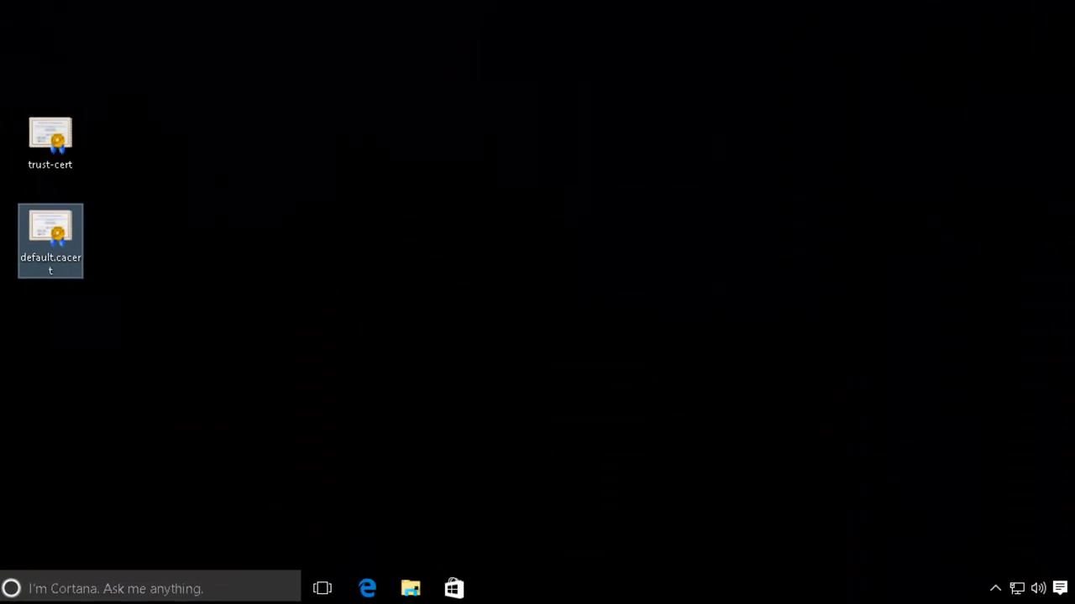
- Browse to C:\Program Files (x86)\Avaya\Avaya one-X Communicator and select InstallConfig
click(349, 338)
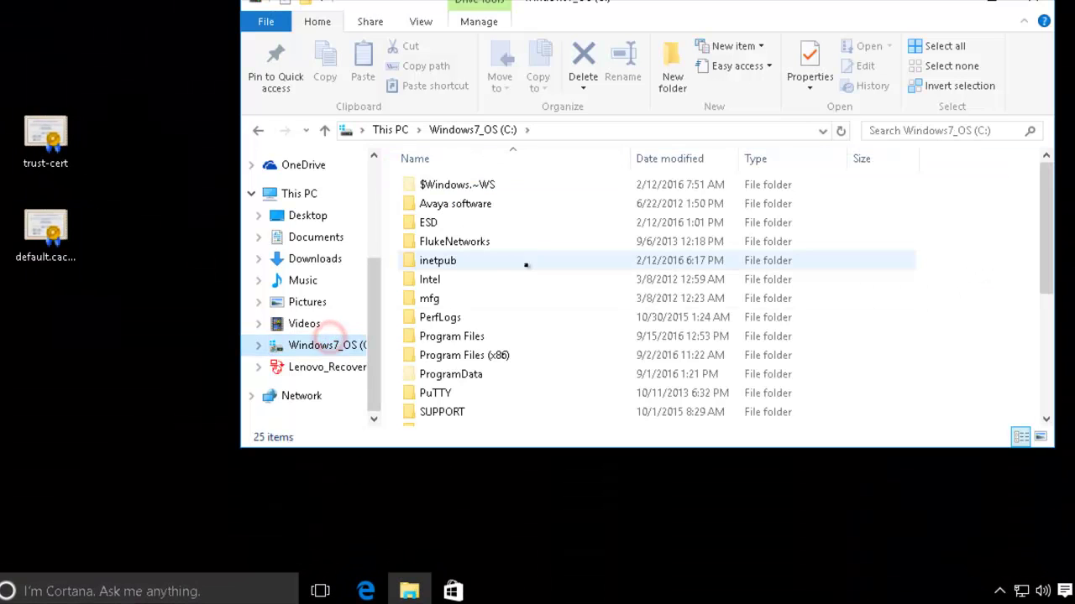
double_click(496, 355)
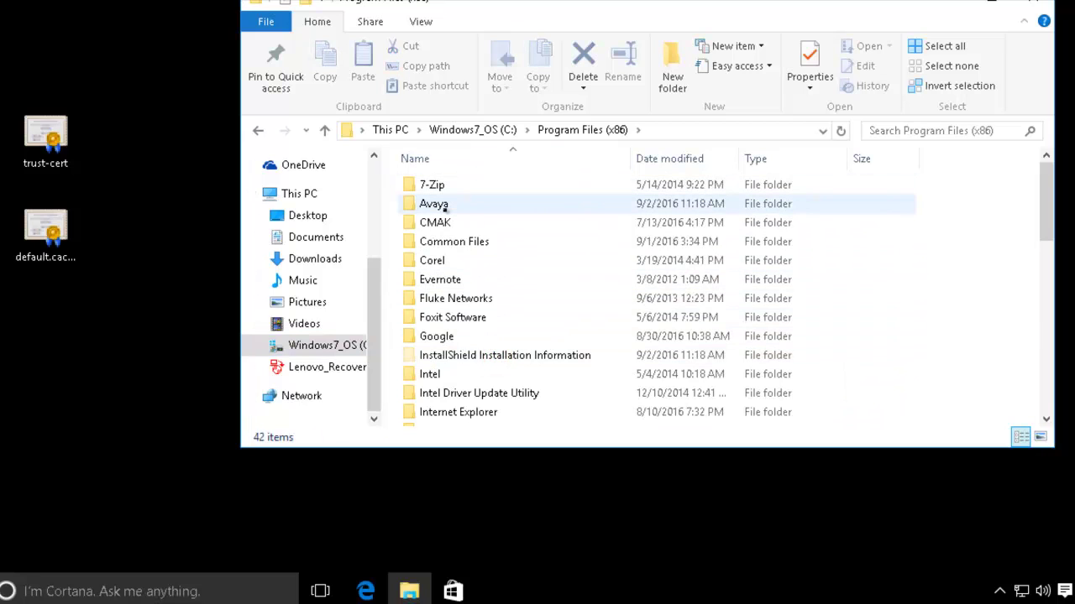
double_click(445, 206)
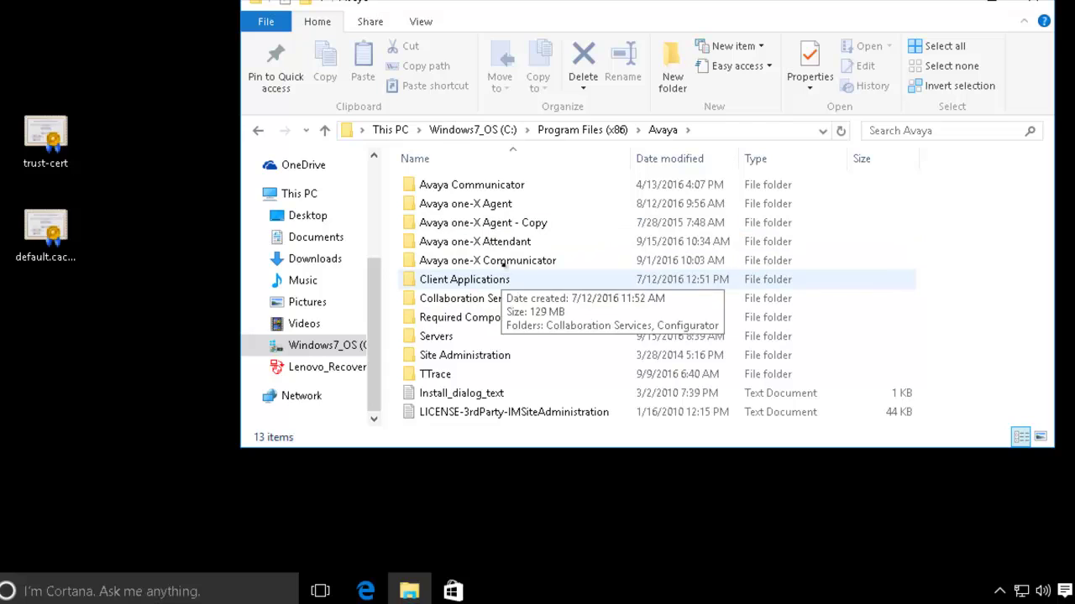
double_click(501, 261)
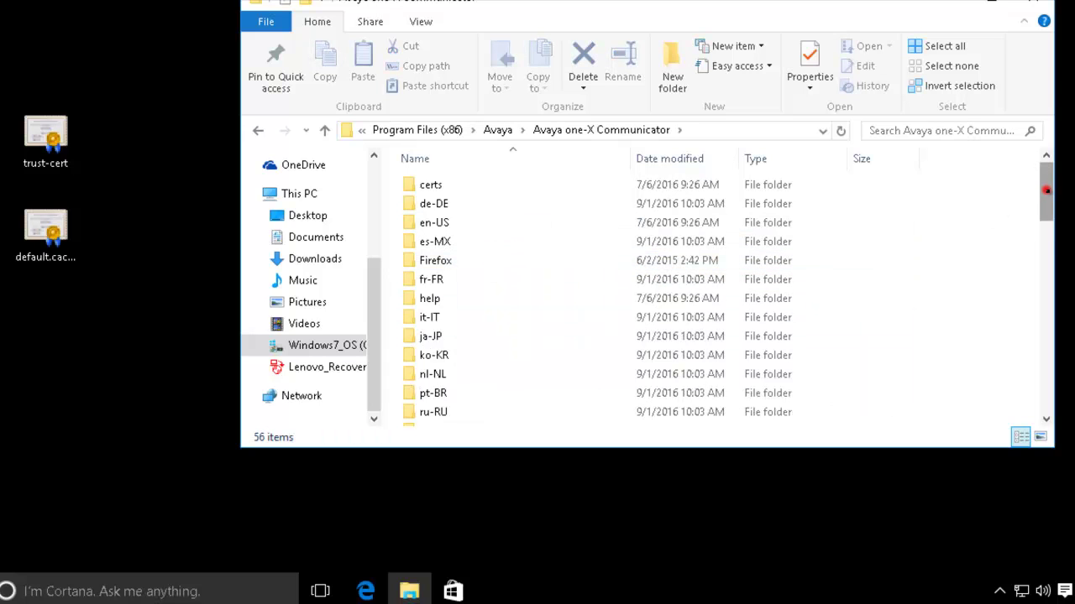
drag(1045, 191, 1044, 319)
click(457, 268)
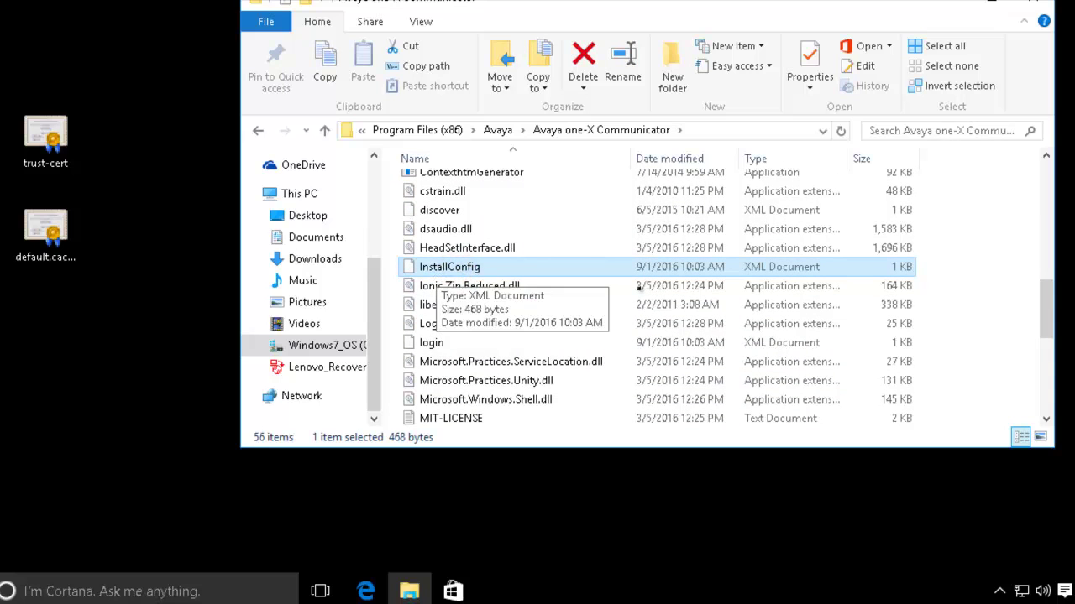
- Open InstallConfig in Notepad++ and highlight the EnableHostnameValidation false line
right_click(456, 266)
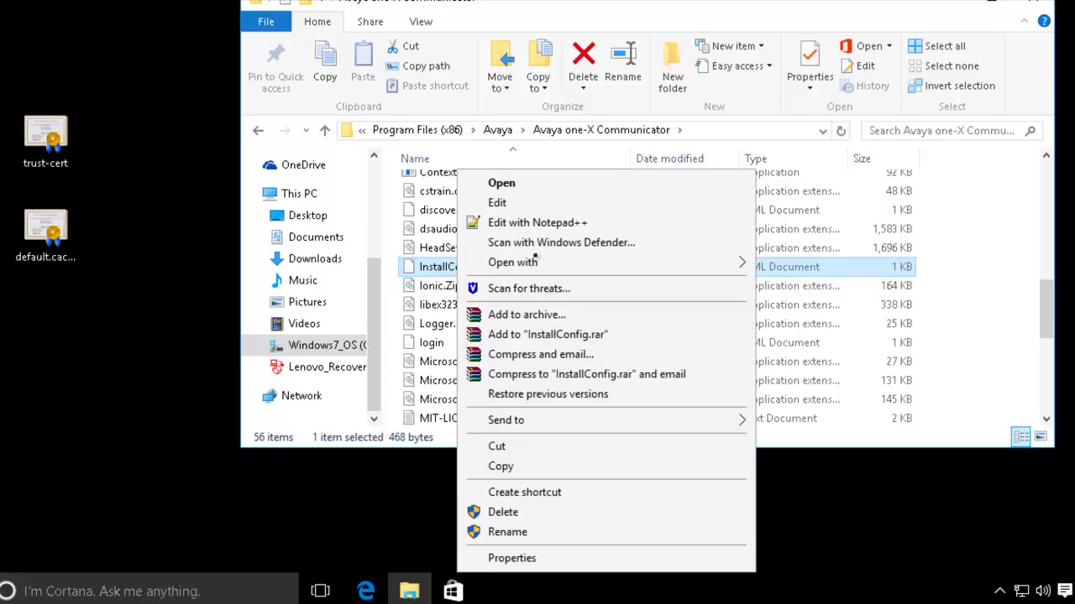
click(538, 222)
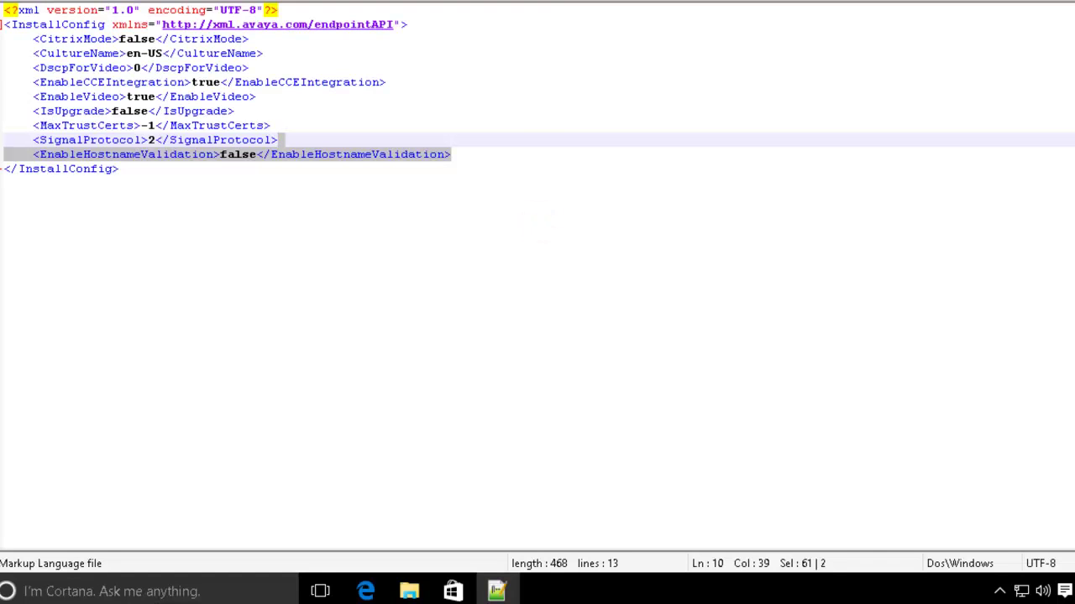
click(136, 155)
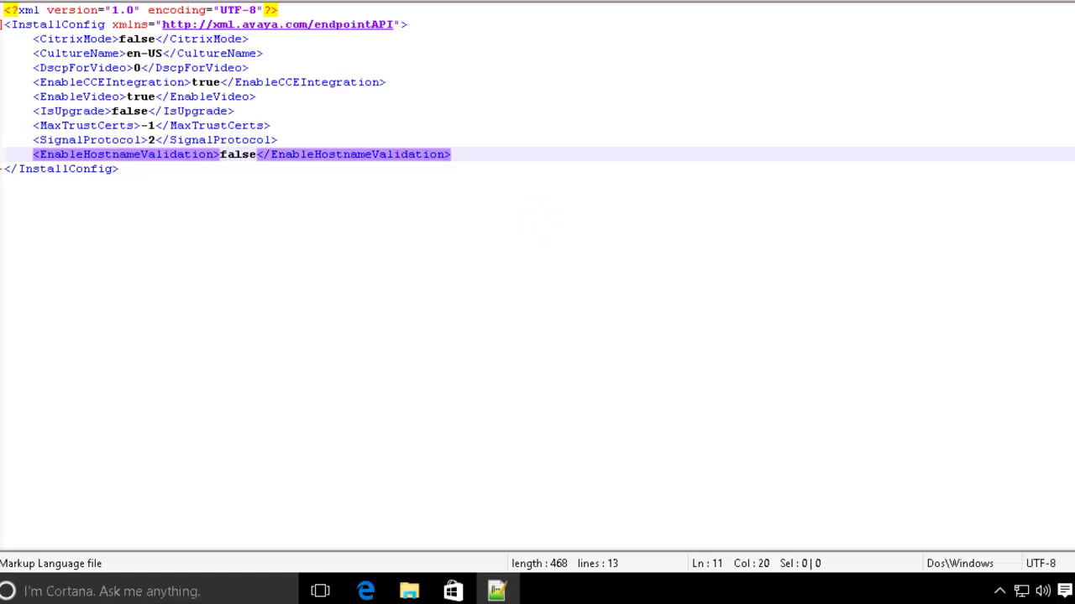
drag(454, 154, 32, 154)
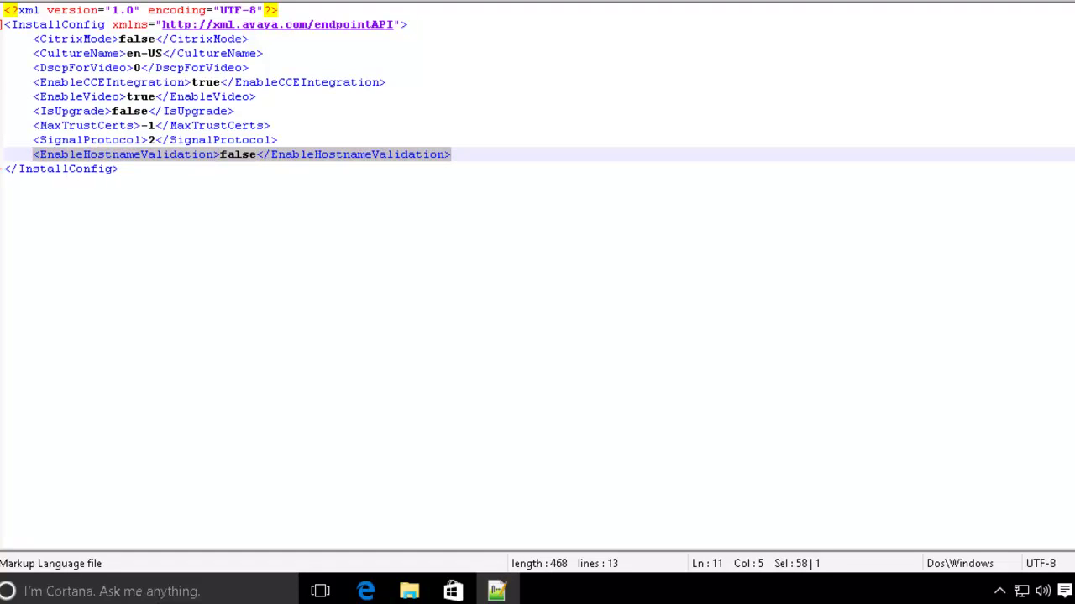